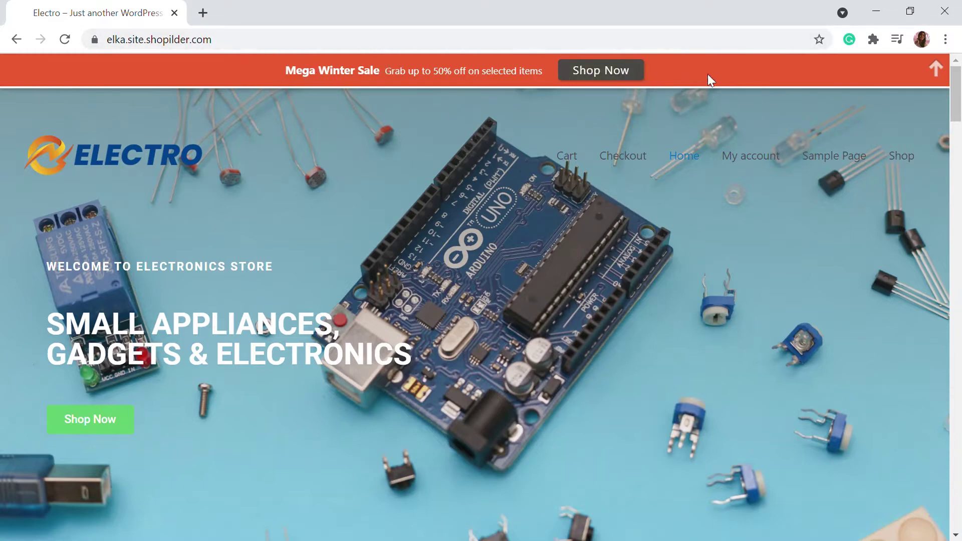
- Reload the Electro storefront to view its winter sale popup, and close that popup
left_click(66, 46)
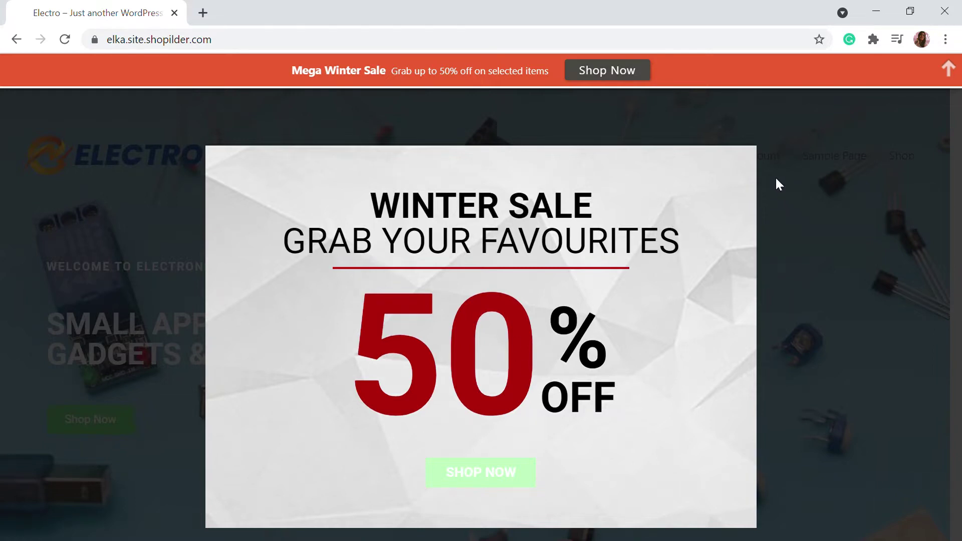
left_click(772, 140)
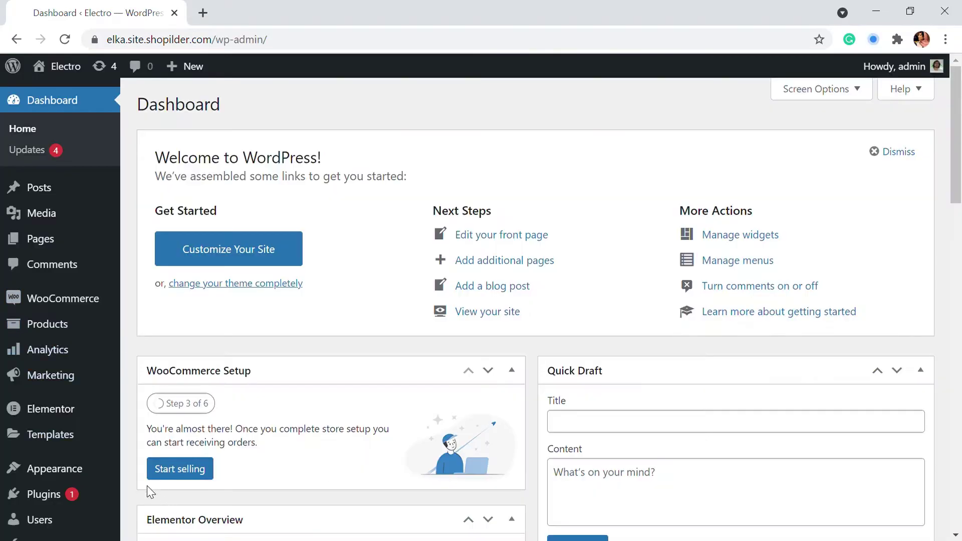
- Open the page for adding new plugins and search for "icegram"
scroll(146, 486, "down", 2)
mouse_move(68, 423)
left_click(144, 444)
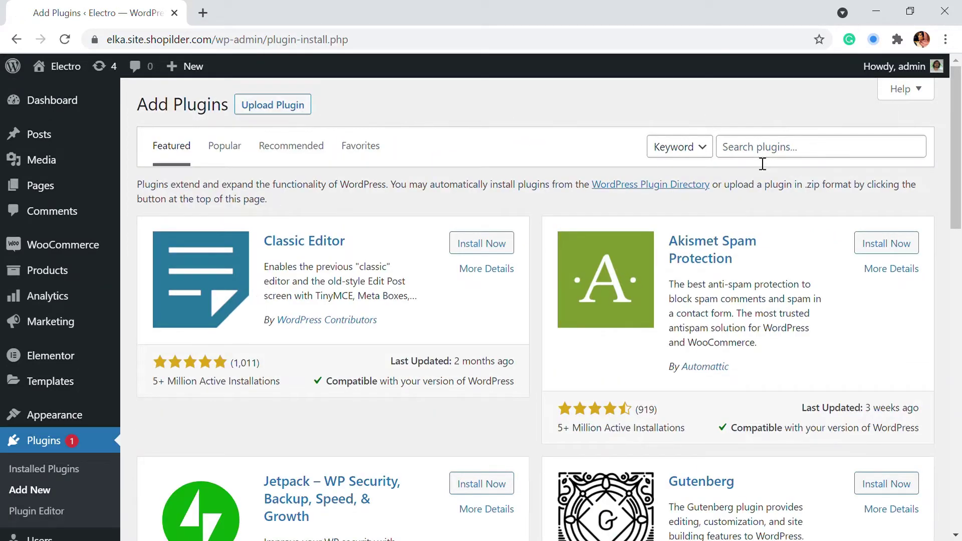
left_click(763, 161)
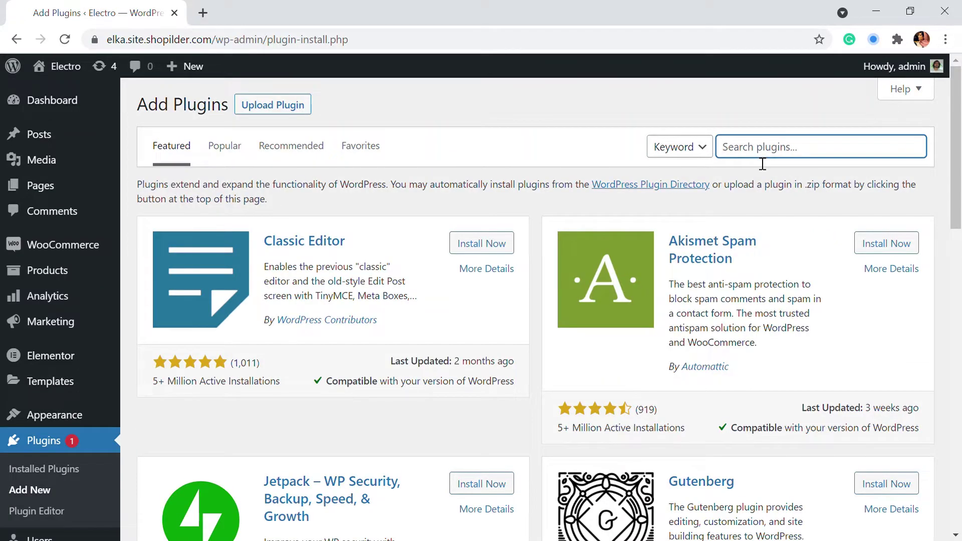
type("icegram")
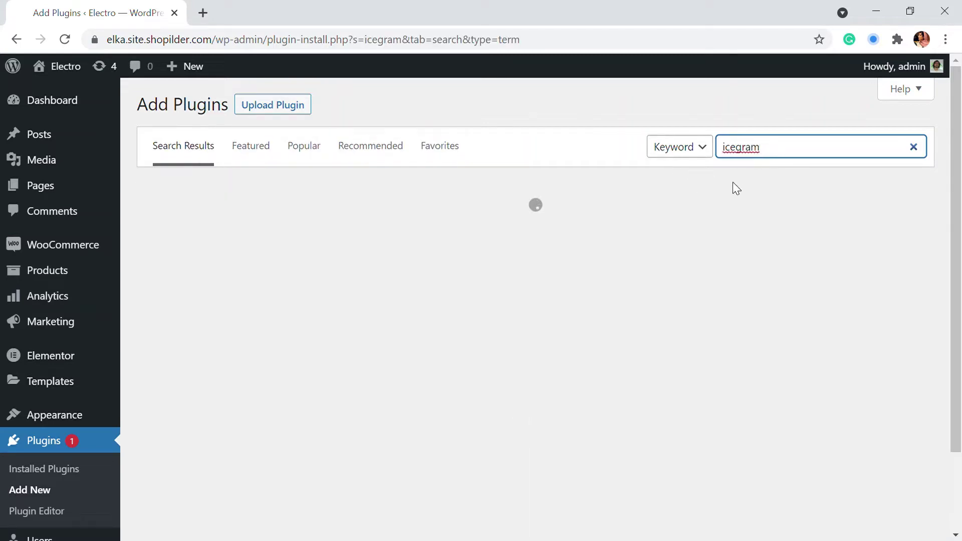
- Install and activate the "Popups, Welcome Bar, Optins and Lead Generation Plugin – Icegram" plugin
scroll(306, 328, "down", 1)
scroll(305, 328, "up", 1)
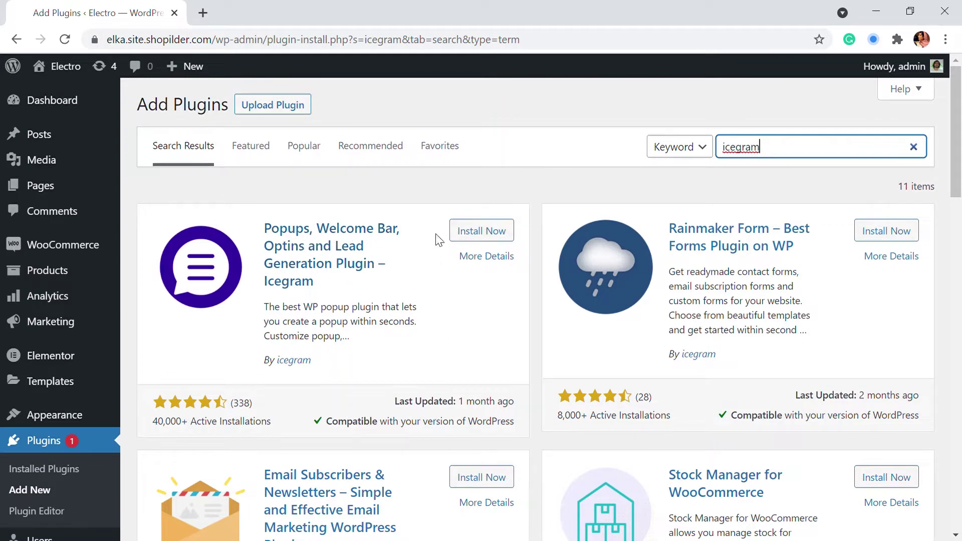
left_click(489, 229)
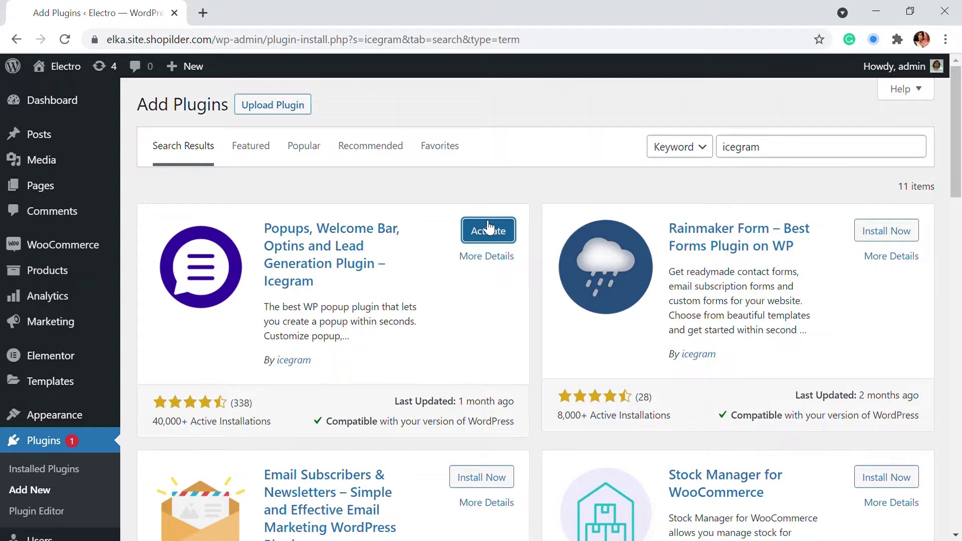
left_click(489, 229)
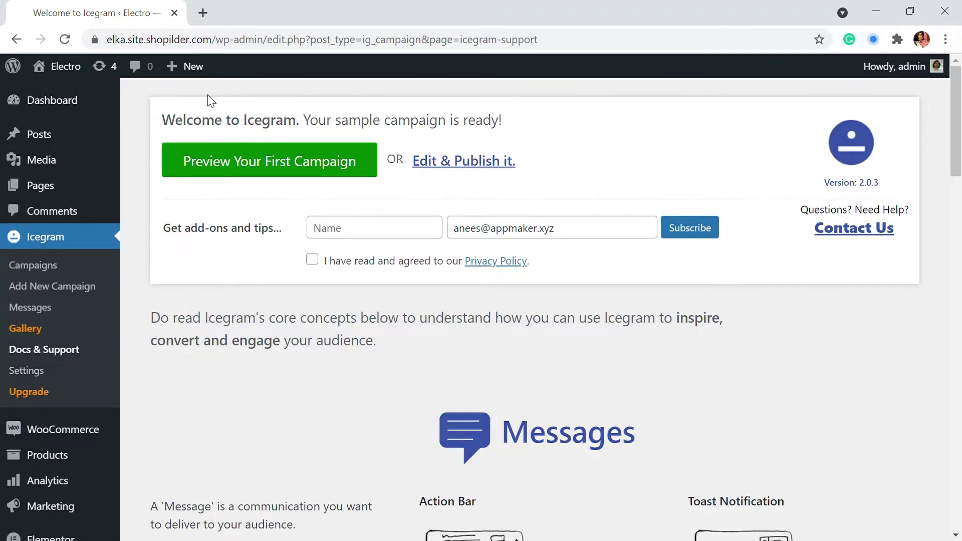
- Review the descriptions of message types and campaigns on Icegram's welcome page
scroll(386, 190, "down", 7)
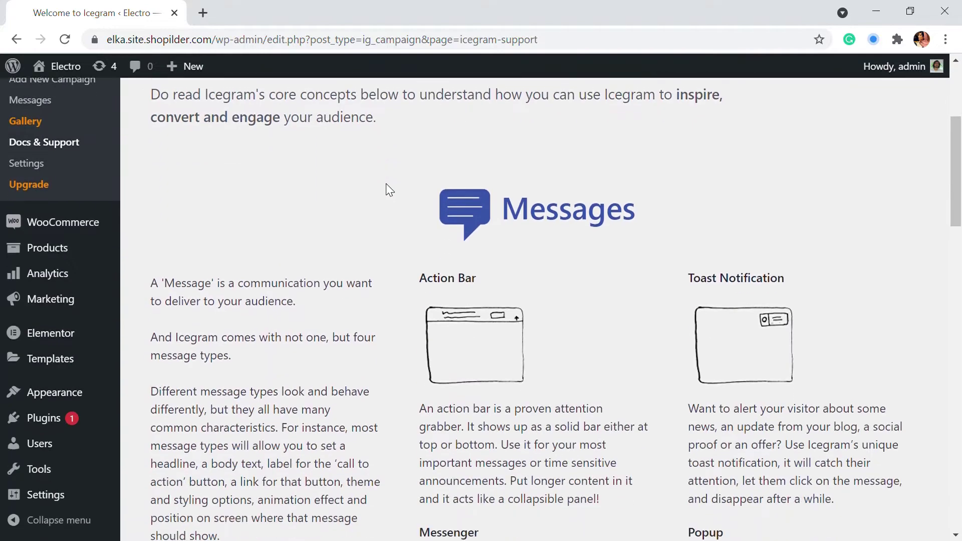
scroll(429, 163, "up", 2)
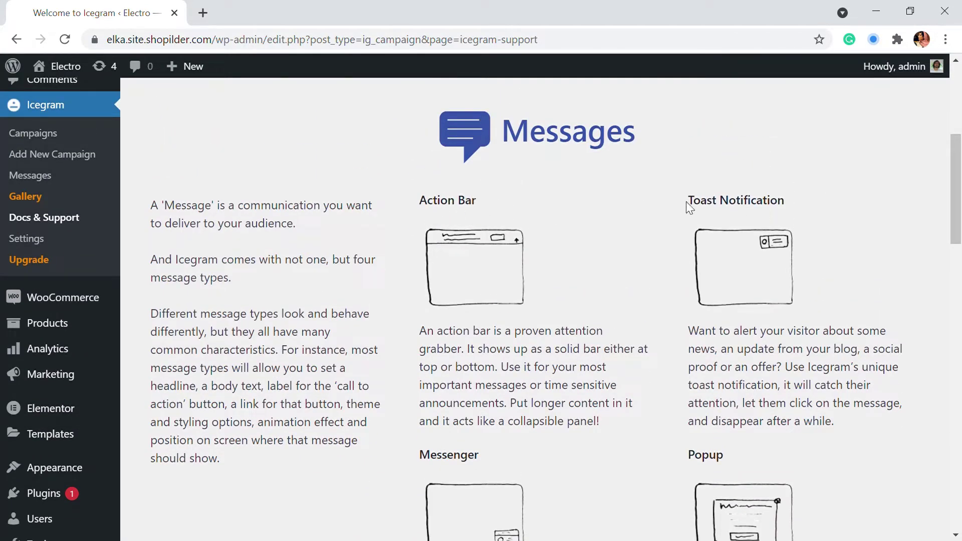
scroll(690, 206, "down", 5)
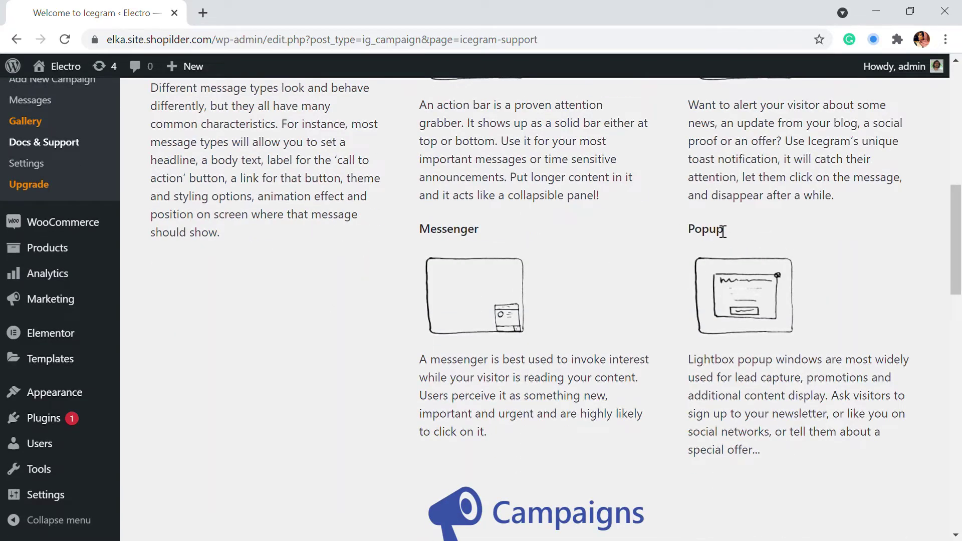
scroll(723, 232, "down", 6)
scroll(471, 286, "up", 5)
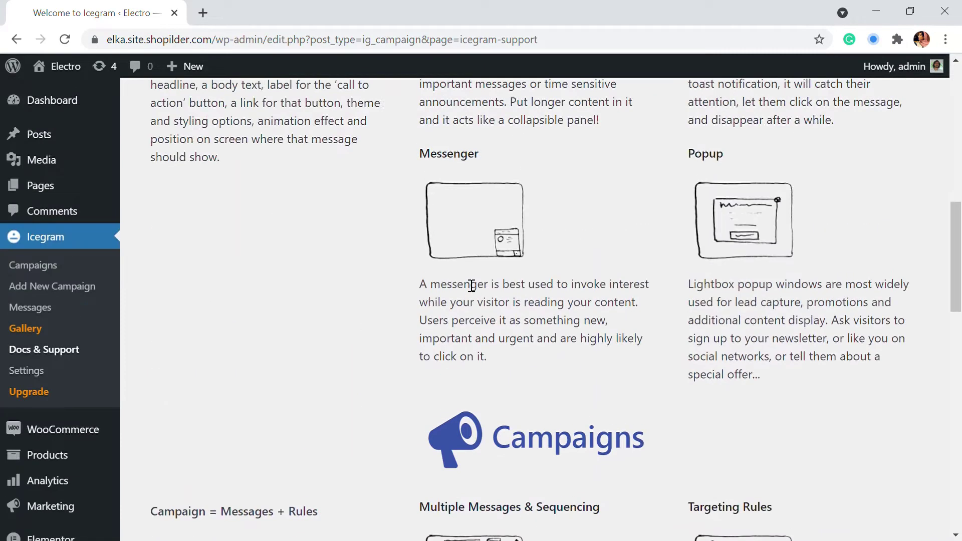
scroll(472, 285, "down", 2)
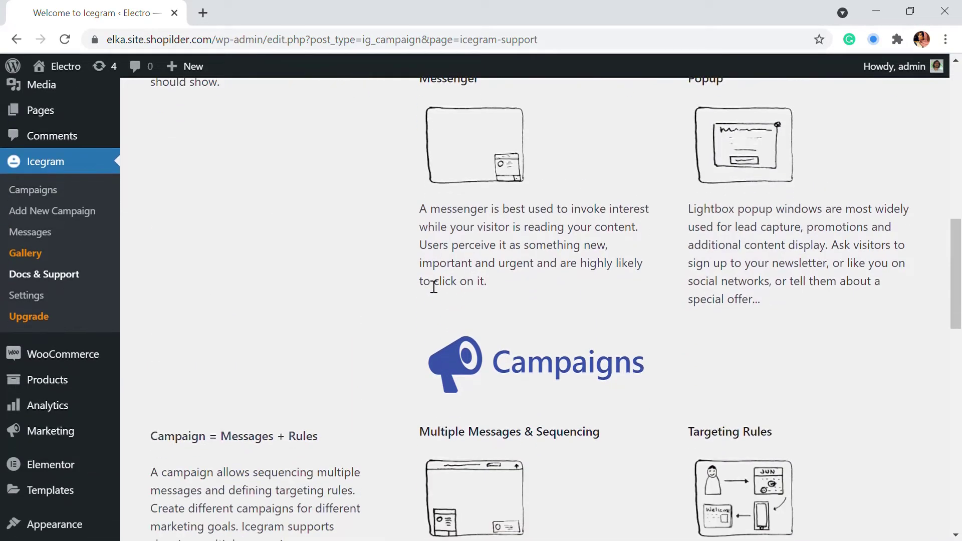
- View the Icegram campaign list and start adding a new campaign
left_click(47, 192)
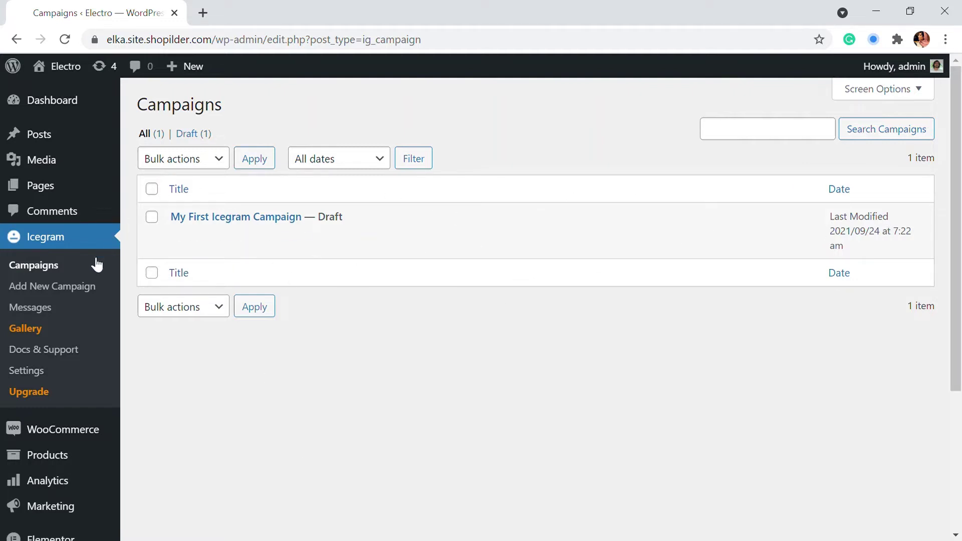
left_click(63, 293)
mouse_move(392, 271)
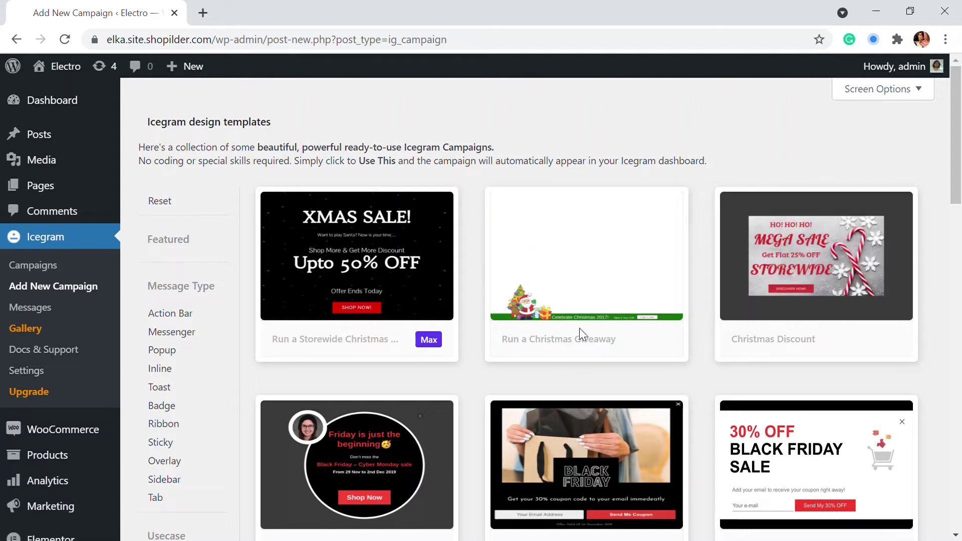
- Browse the full collection of Icegram design templates for the new campaign
scroll(581, 334, "down", 10)
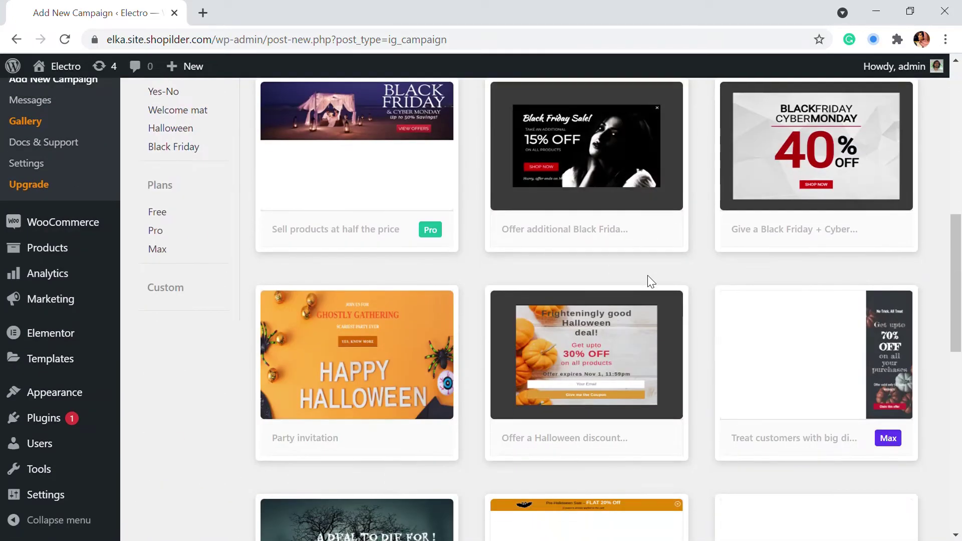
scroll(659, 308, "up", 10)
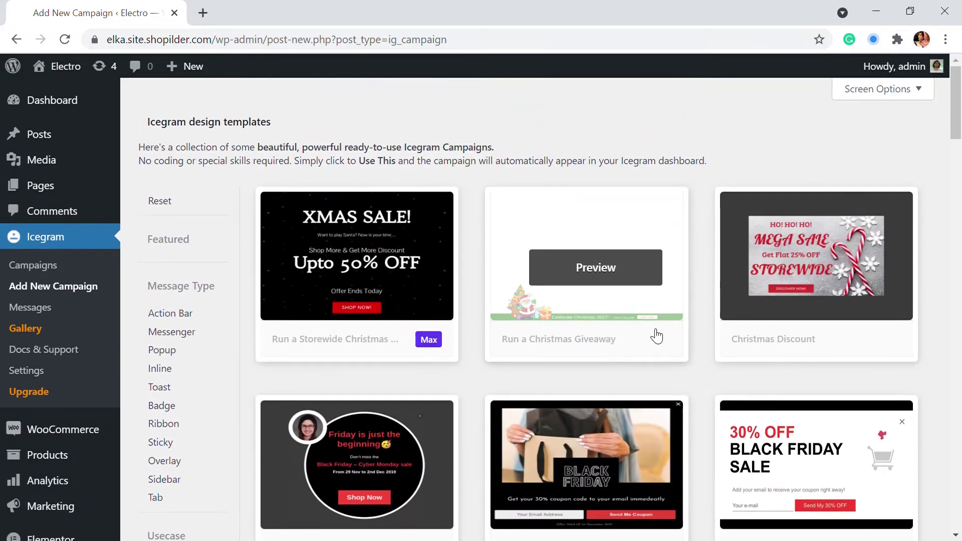
scroll(587, 290, "down", 2)
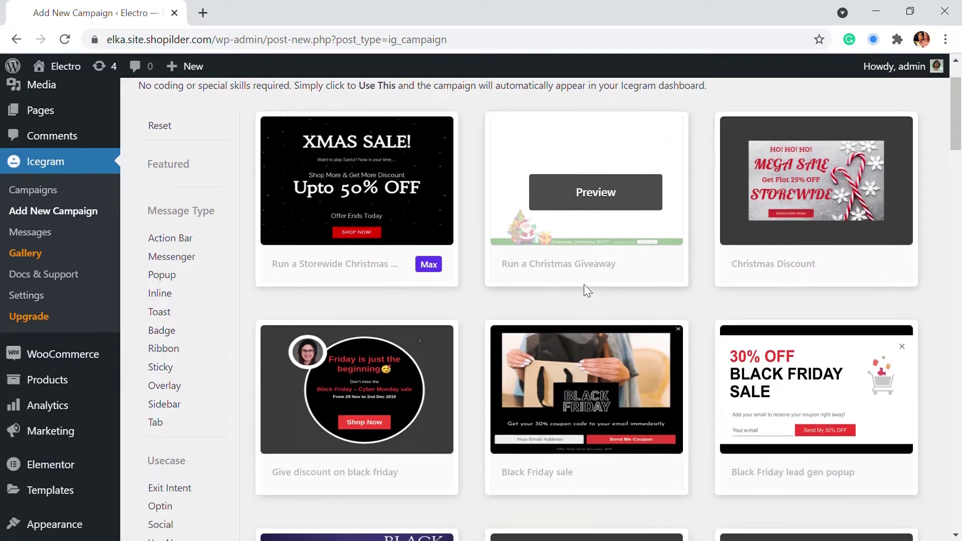
scroll(587, 290, "down", 2)
scroll(720, 337, "down", 4)
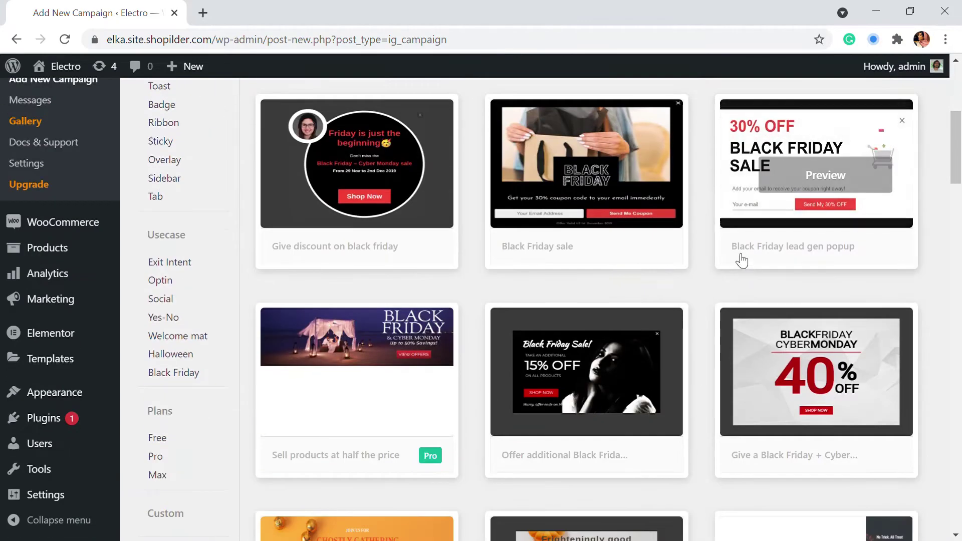
scroll(705, 321, "down", 6)
scroll(705, 321, "up", 14)
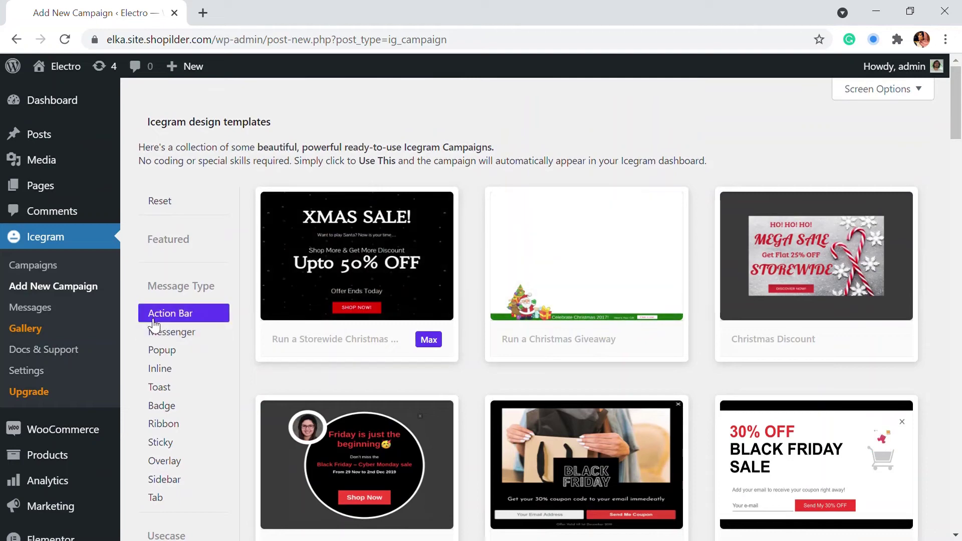
- Filter the design templates by the Popup, Inline and Toast message types in turn and examine them
left_click(186, 350)
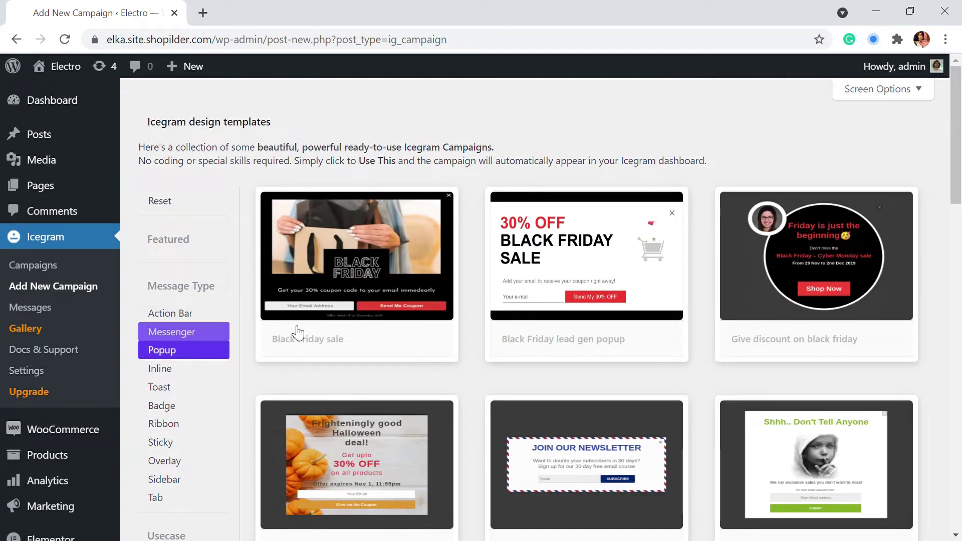
scroll(250, 316, "down", 1)
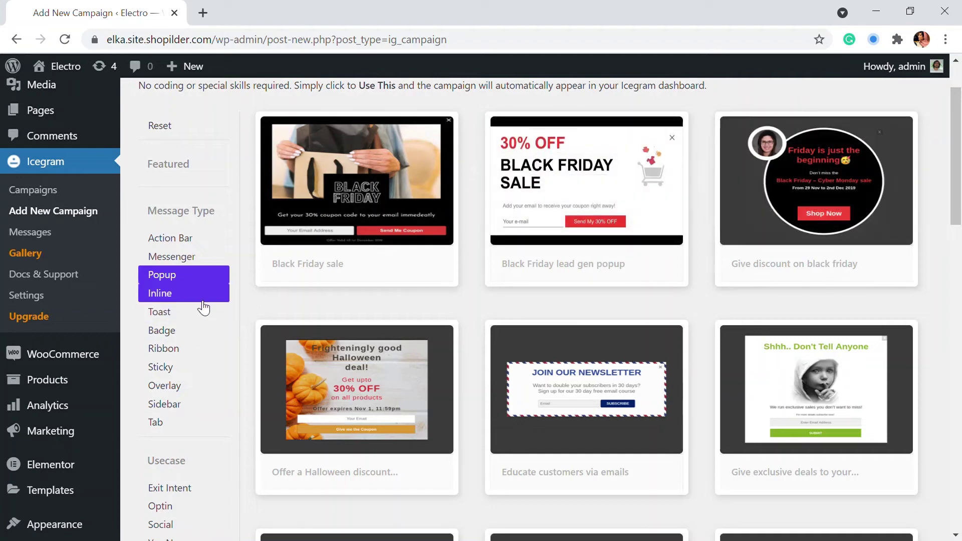
left_click(202, 300)
left_click(156, 312)
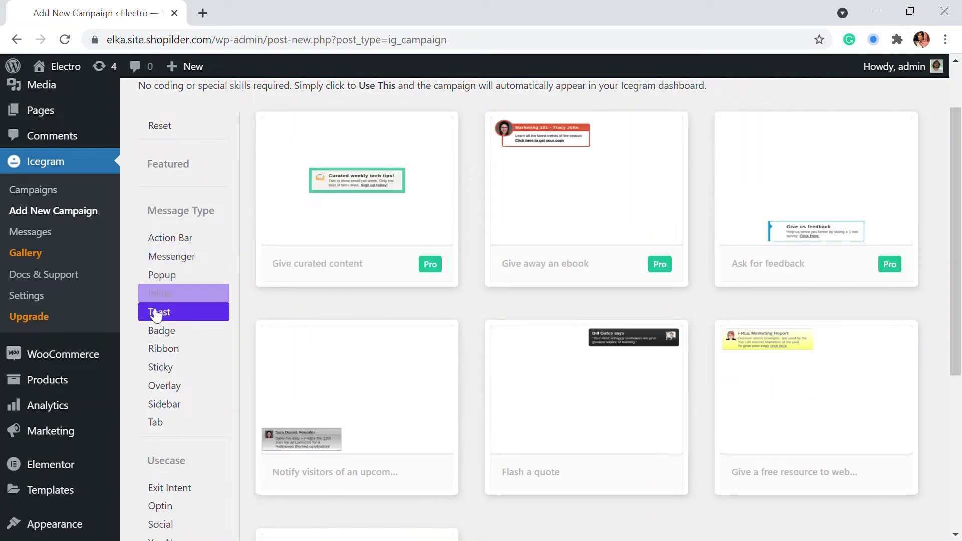
mouse_move(591, 150)
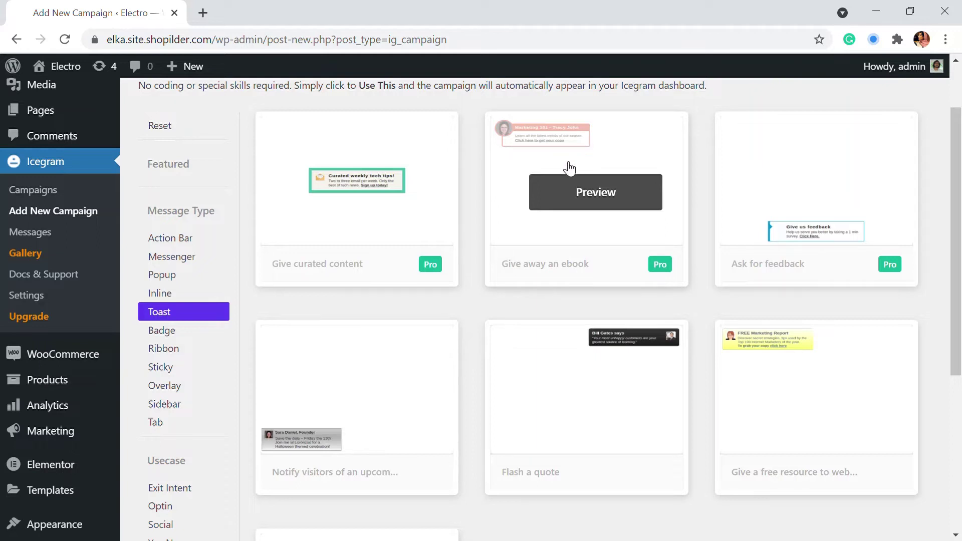
- Examine the design templates for the Ribbon, Badge and Overlay message types one after another
left_click(165, 349)
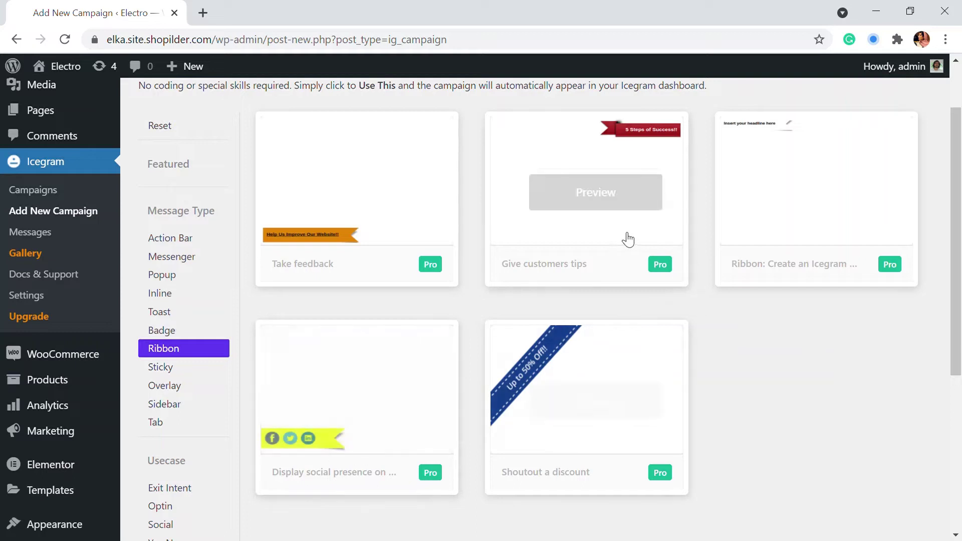
mouse_move(555, 349)
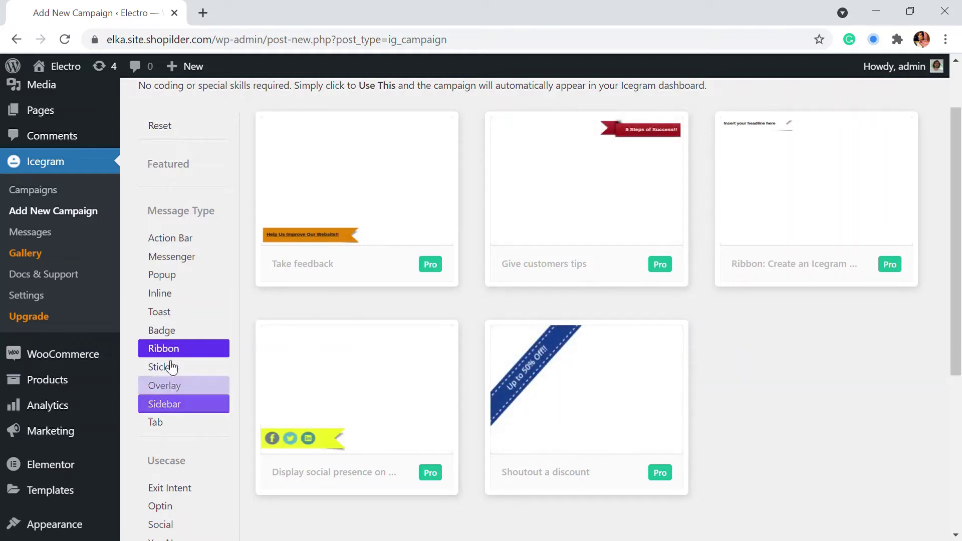
left_click(181, 332)
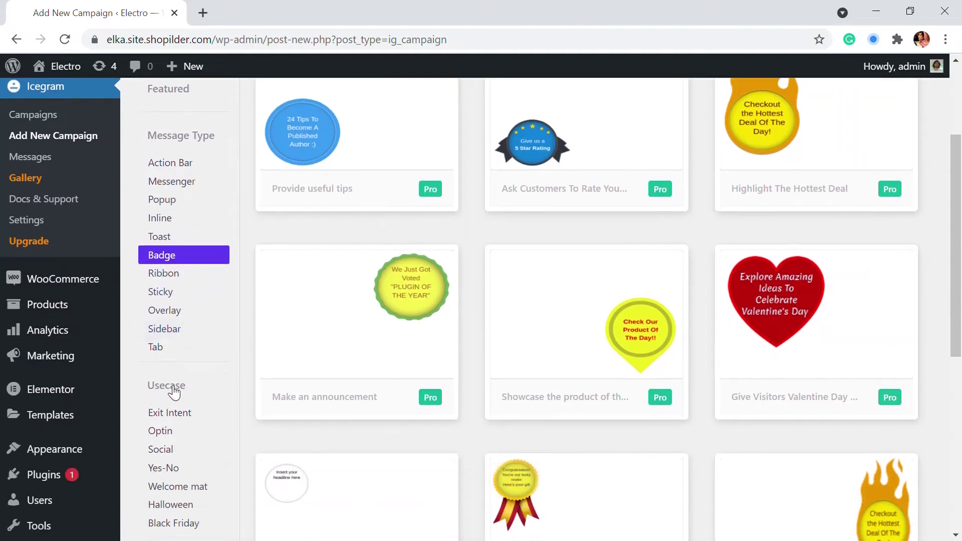
scroll(182, 365, "down", 2)
left_click(182, 325)
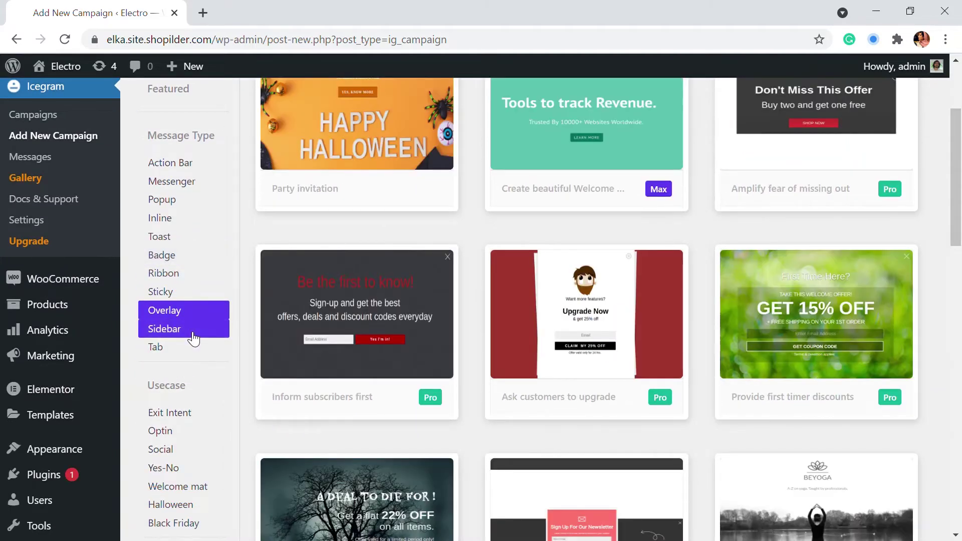
- Filter the design templates by the Sidebar message type and look through them
left_click(193, 340)
scroll(706, 488, "up", 3)
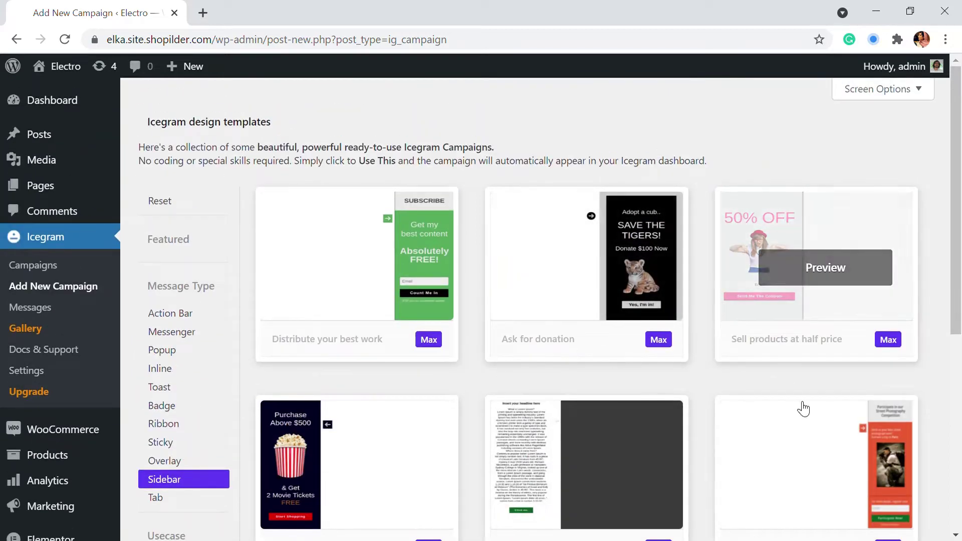
scroll(390, 388, "down", 3)
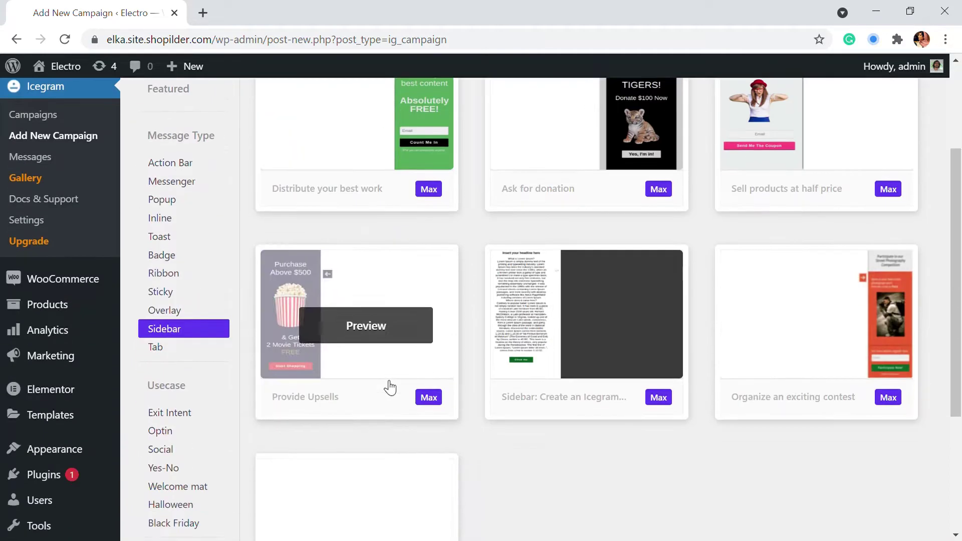
scroll(390, 388, "up", 3)
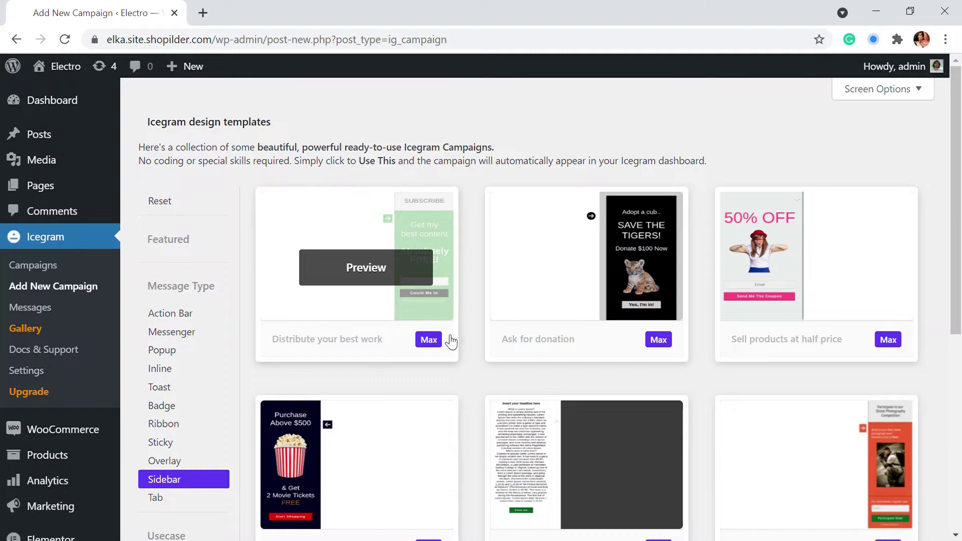
scroll(602, 416, "down", 5)
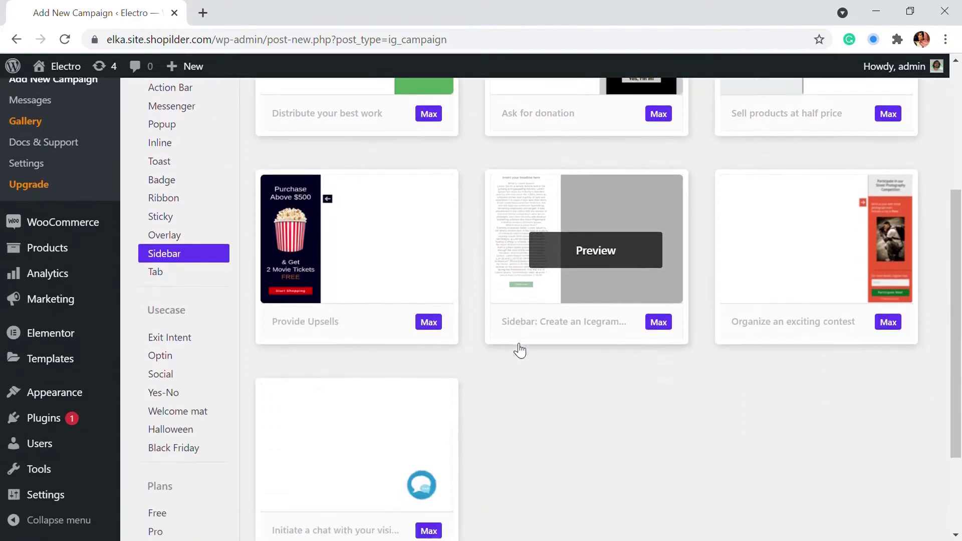
scroll(193, 414, "down", 1)
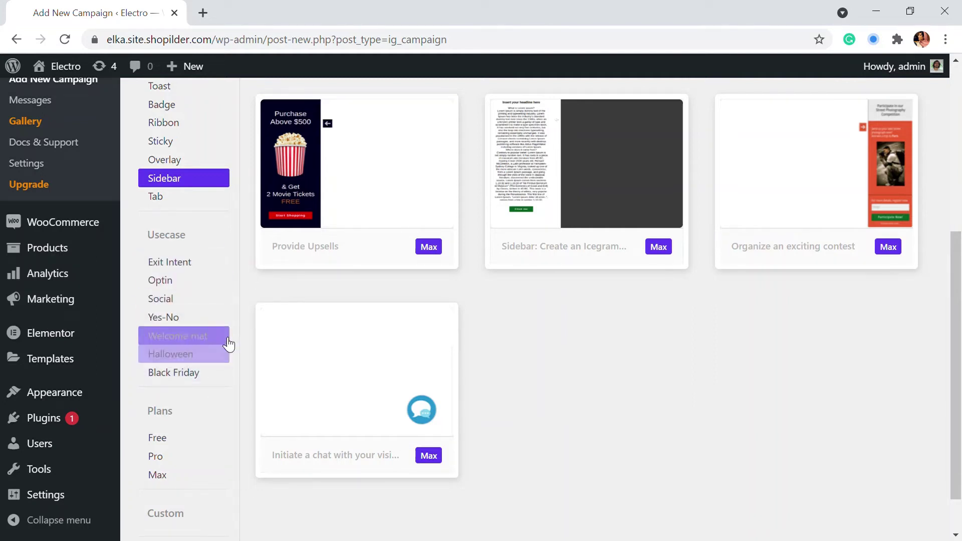
- Filter the design templates by the Black Friday use case and look through the gallery
left_click(211, 377)
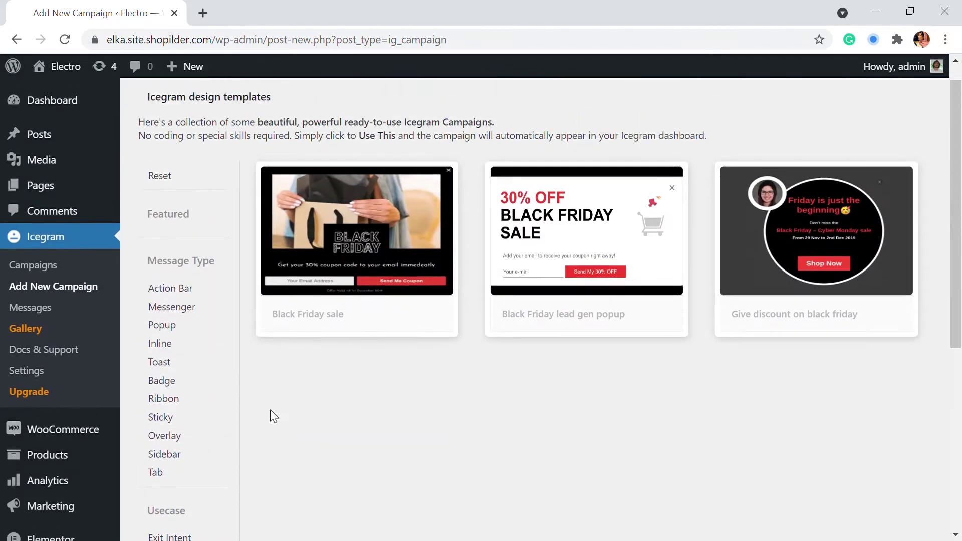
scroll(531, 434, "down", 5)
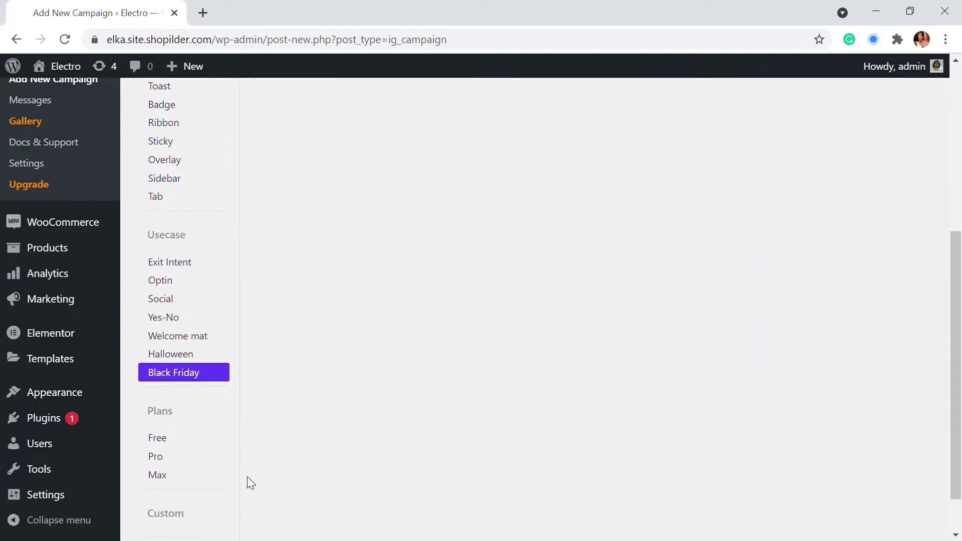
- Browse the gallery's blank Inline, Ribbon, Messenger, Overlay, Sticky, Tab, Popup, Actionbar and Sidebar templates
scroll(170, 431, "down", 2)
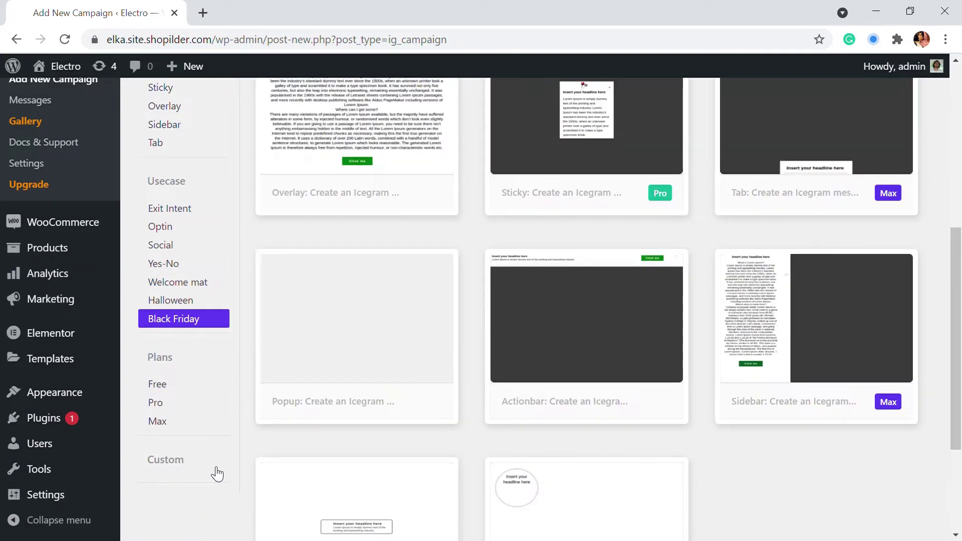
scroll(274, 458, "up", 7)
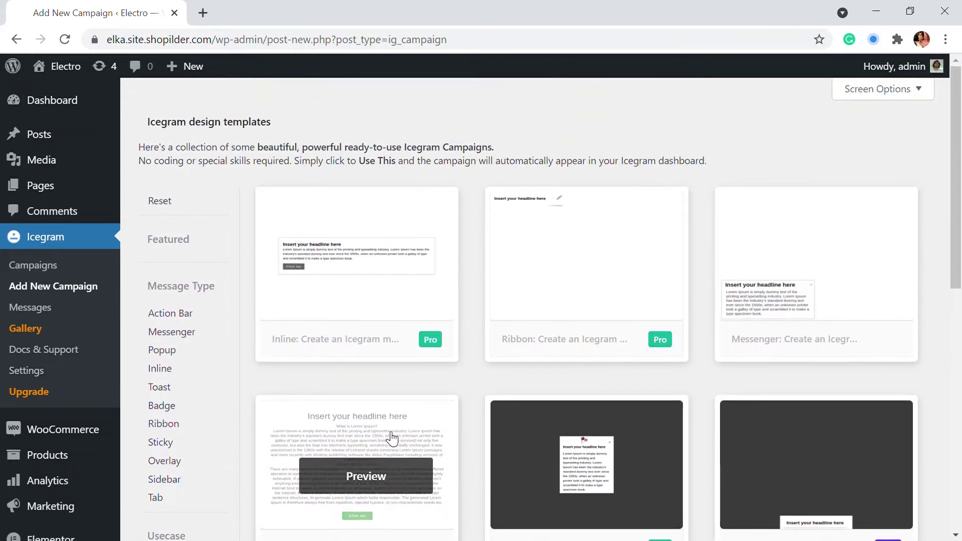
scroll(393, 439, "down", 3)
scroll(542, 417, "down", 5)
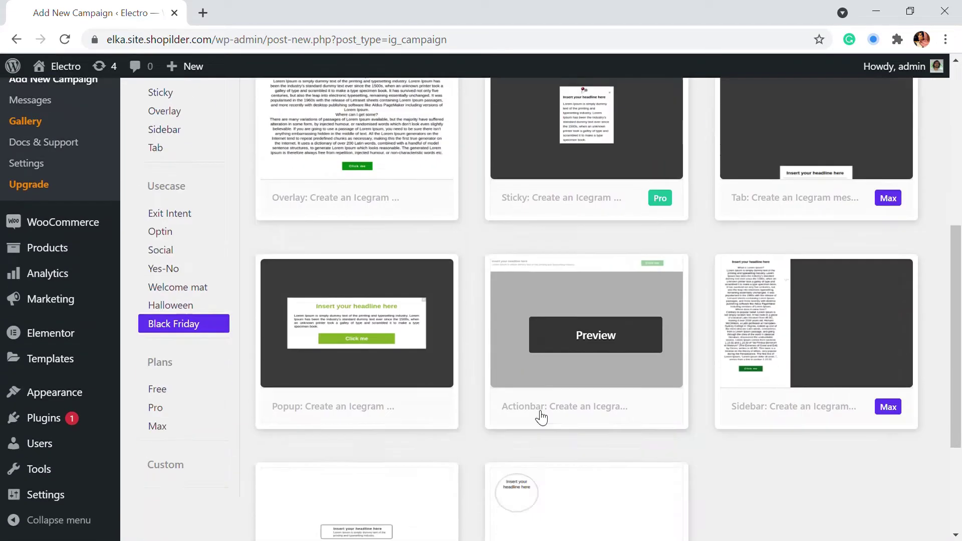
scroll(550, 482, "up", 2)
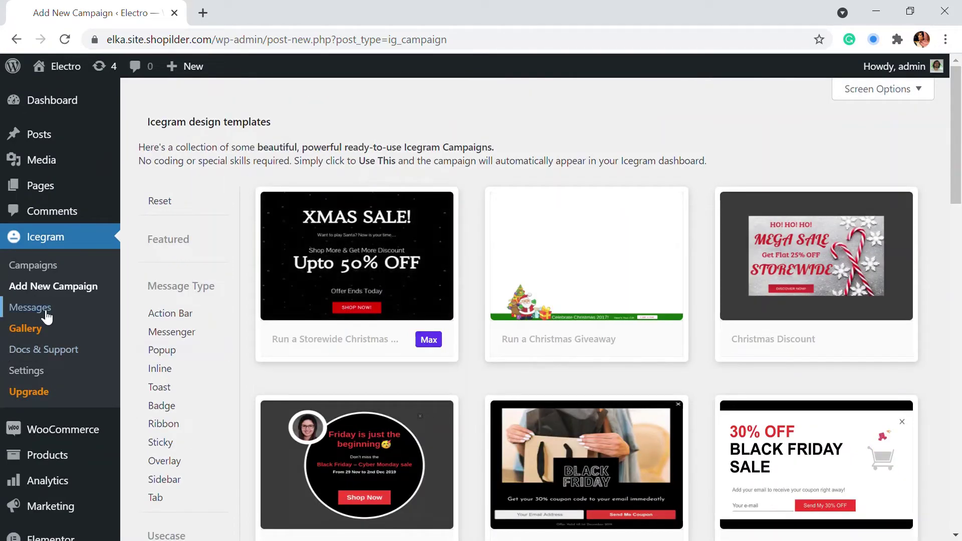
- Open the list of Icegram messages and review the types, themes and thumbnails of its entries
left_click(41, 311)
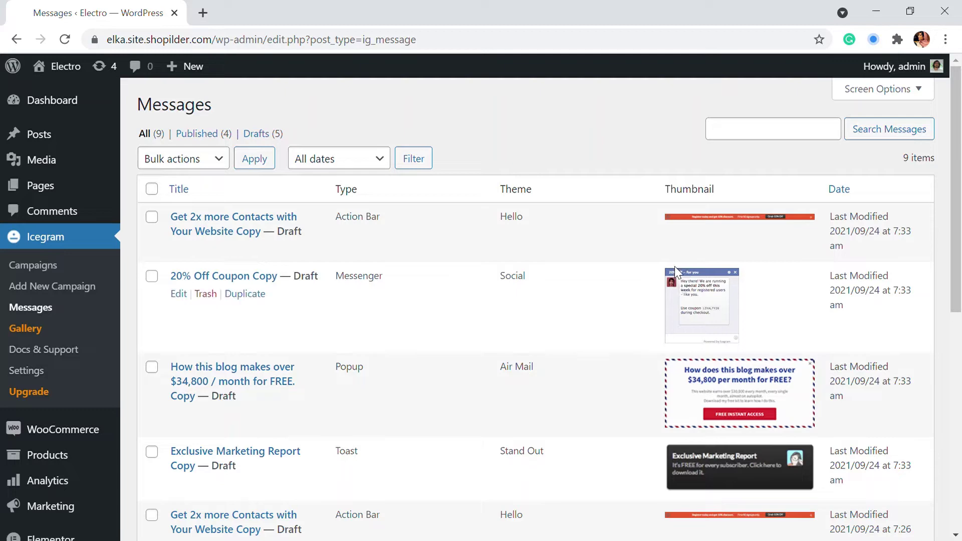
scroll(715, 302, "down", 1)
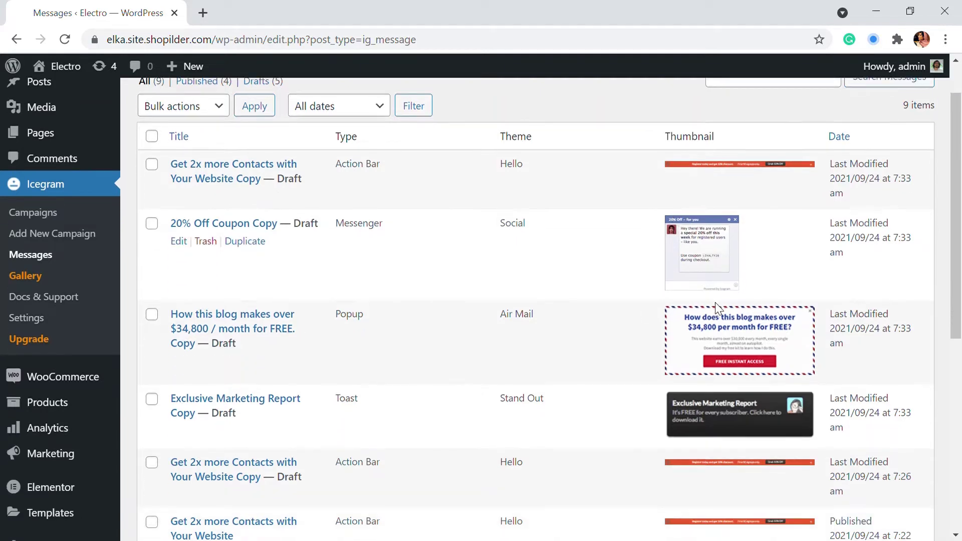
scroll(715, 303, "down", 5)
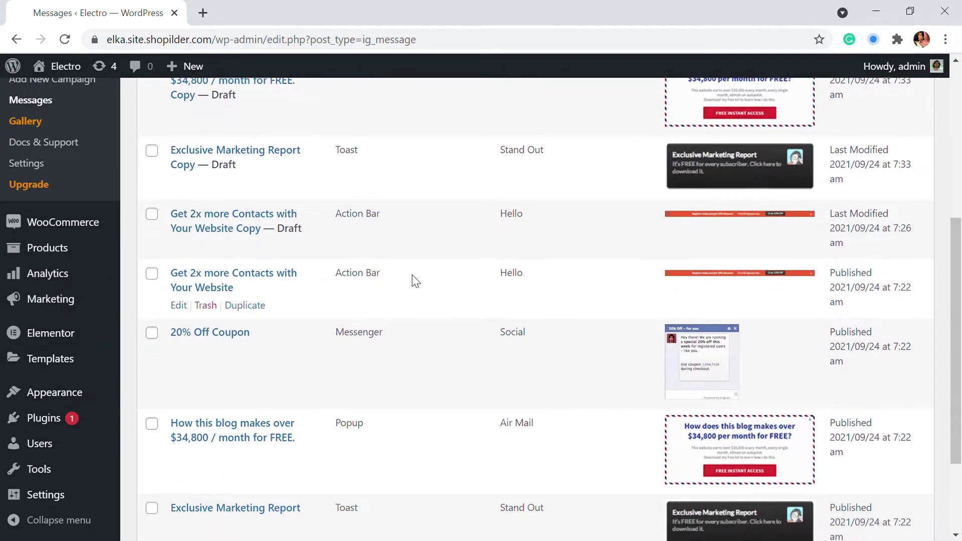
scroll(415, 281, "up", 6)
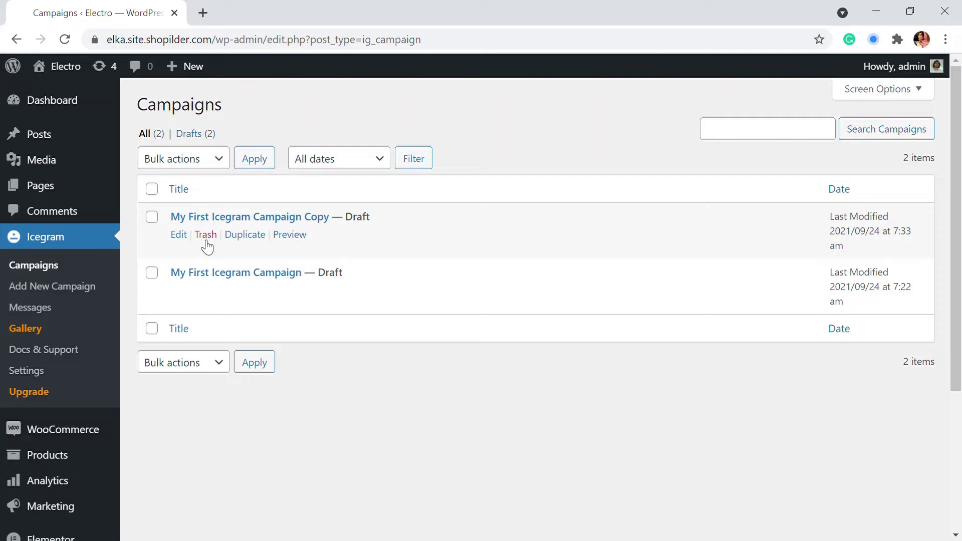
- Open the campaign "My First Icegram Campaign Copy" for editing and rename it "Winter Sale-50% off"
left_click(175, 235)
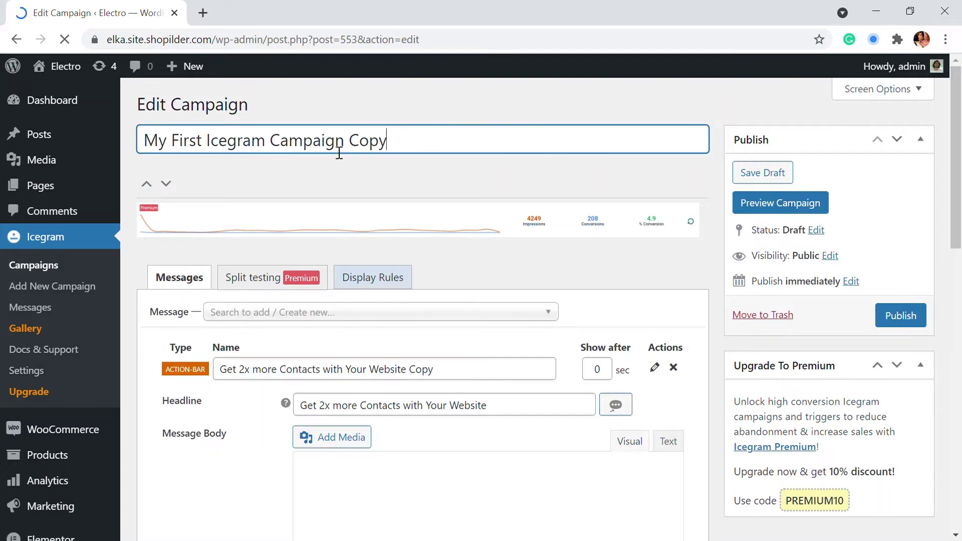
triple_click(339, 150)
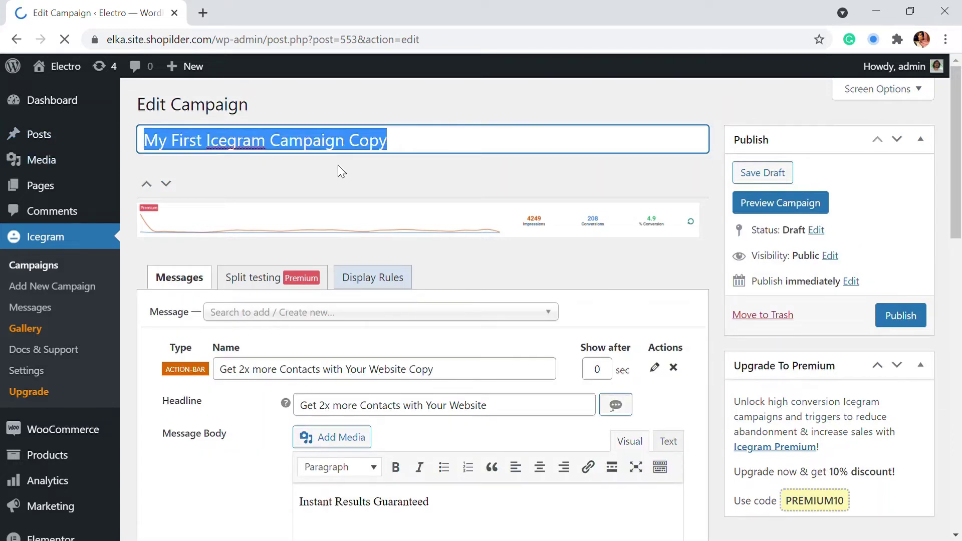
key("BackSpace")
type("Winter ")
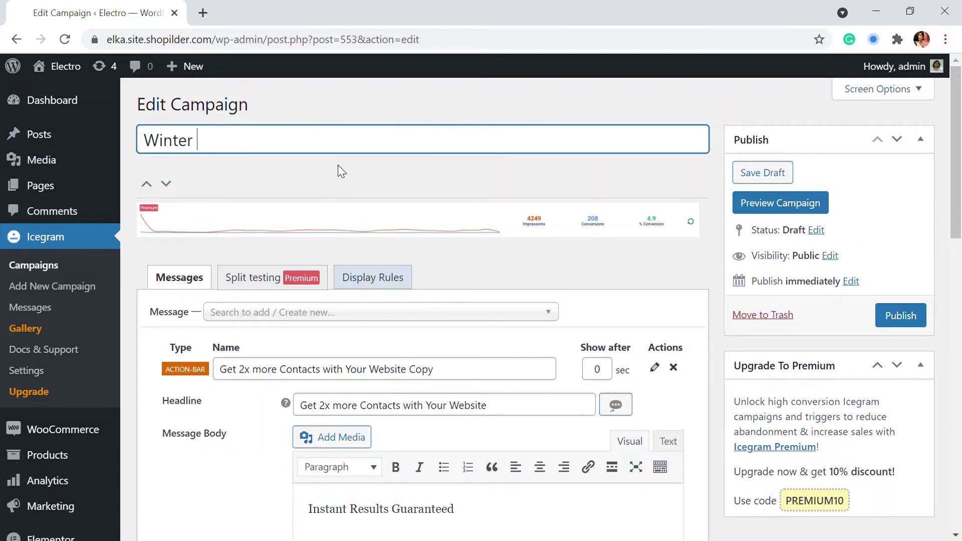
type("Sale-50%")
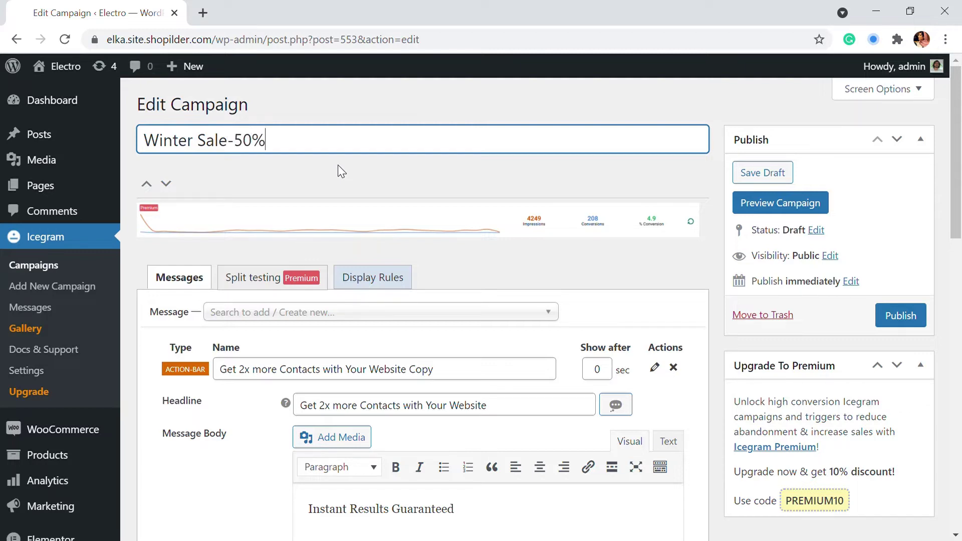
type(" off")
scroll(371, 276, "down", 1)
scroll(230, 200, "up", 1)
- Name the campaign's action bar message "Winter Sale" and set its headline to "Mega Winter Sale"
left_click(280, 316)
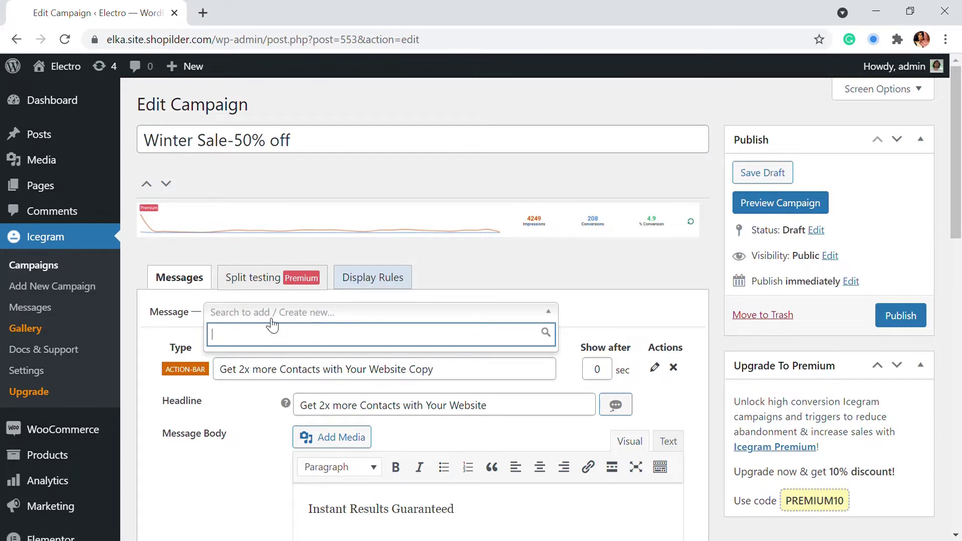
left_click(271, 320)
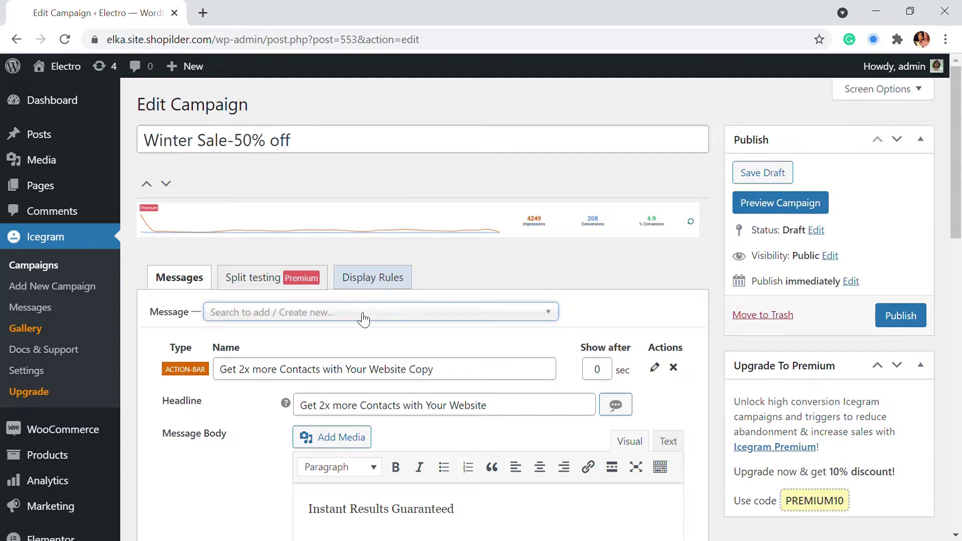
scroll(352, 331, "down", 1)
left_click(250, 296)
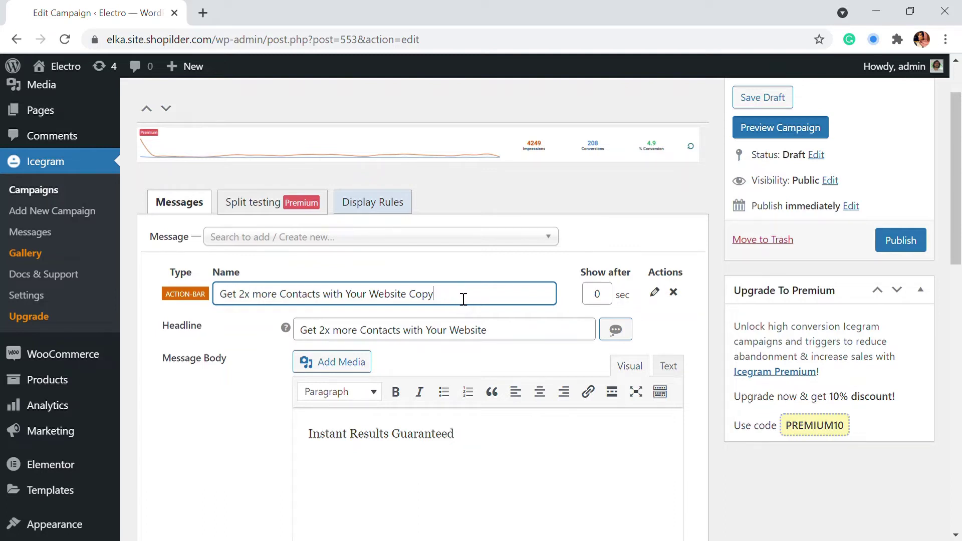
left_click_drag(464, 299, 217, 296)
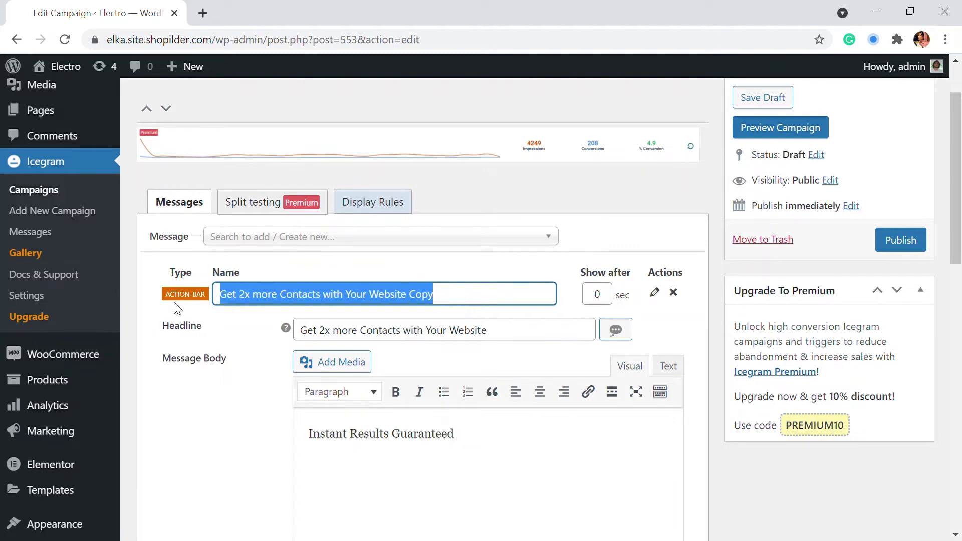
key("BackSpace")
type("Win")
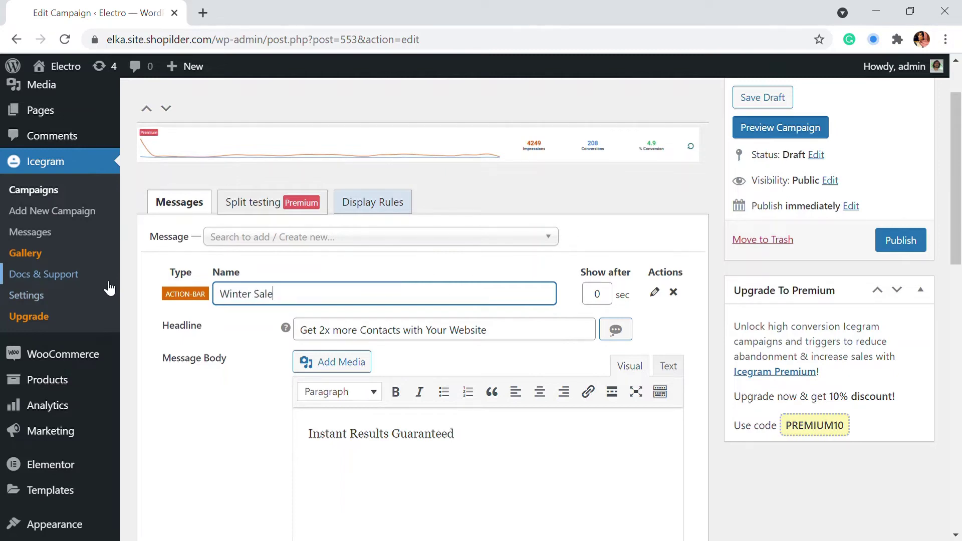
type("ter Sale")
left_click_drag(507, 329, 266, 365)
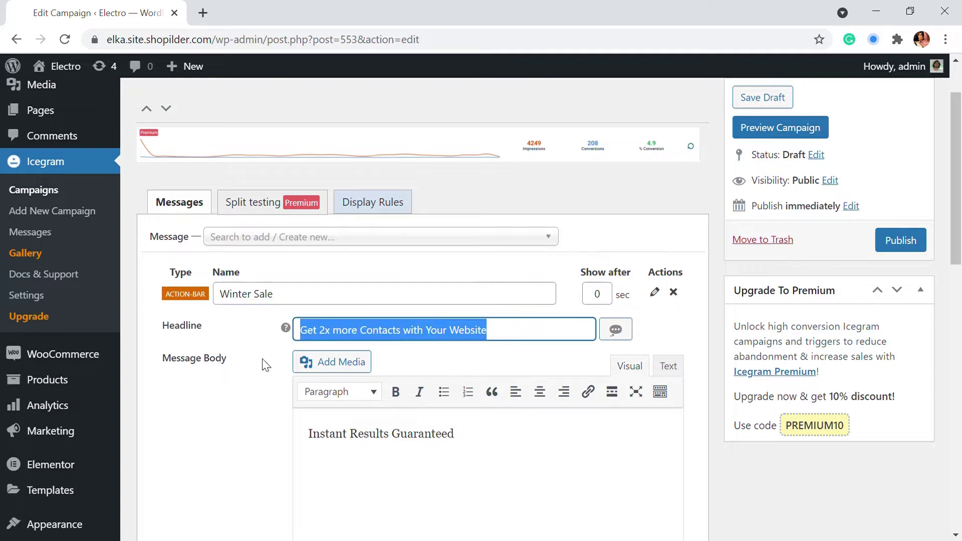
key("BackSpace")
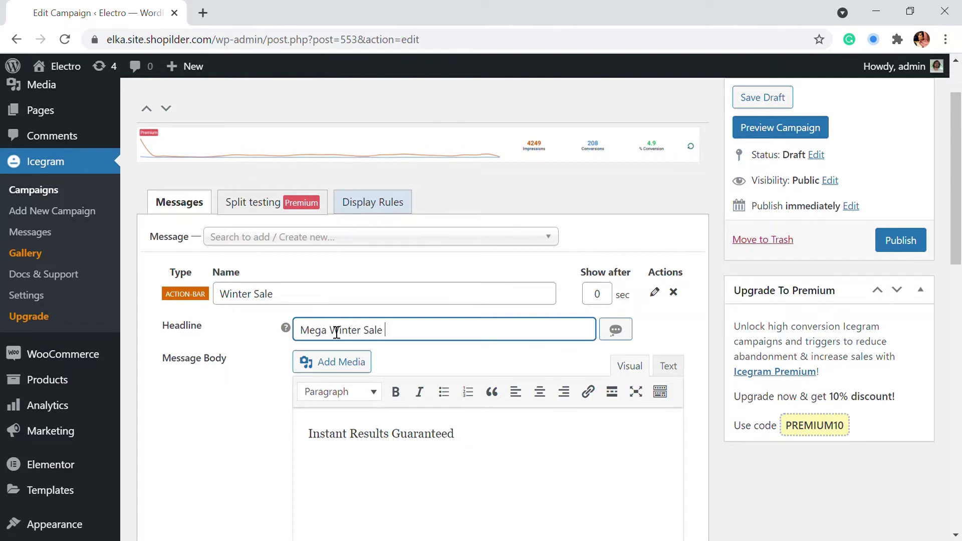
- Replace the message body with "Grab up to 50% off on selected items" and show the action bar after 1 second
left_click(411, 474)
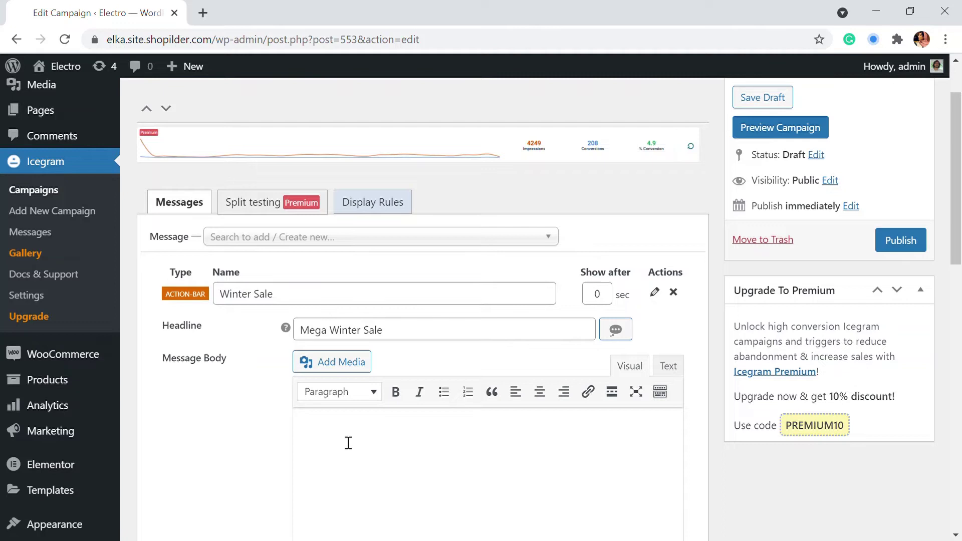
type("Grab up to 50% off on selected items")
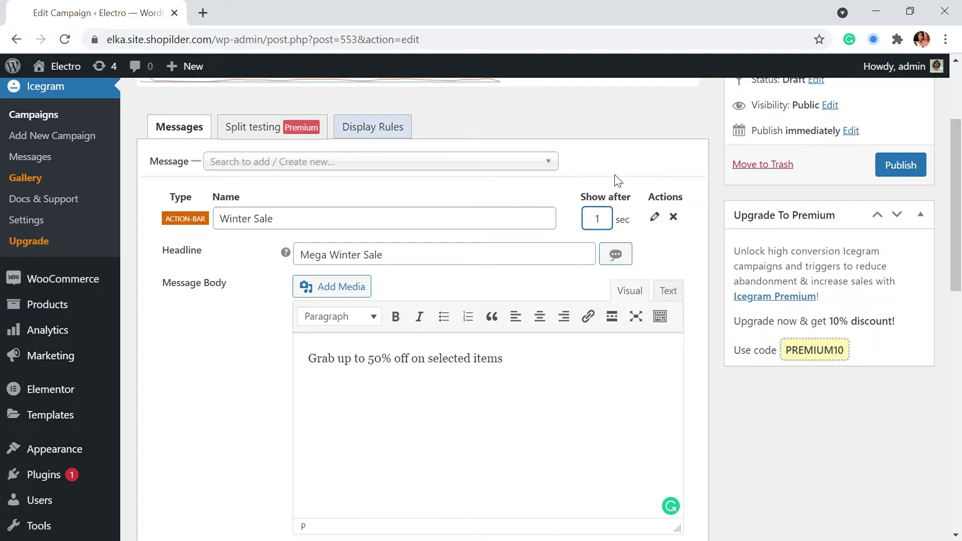
- Choose No Animation for the action bar and label its main call-to-action button "Shop Now"
scroll(622, 180, "down", 6)
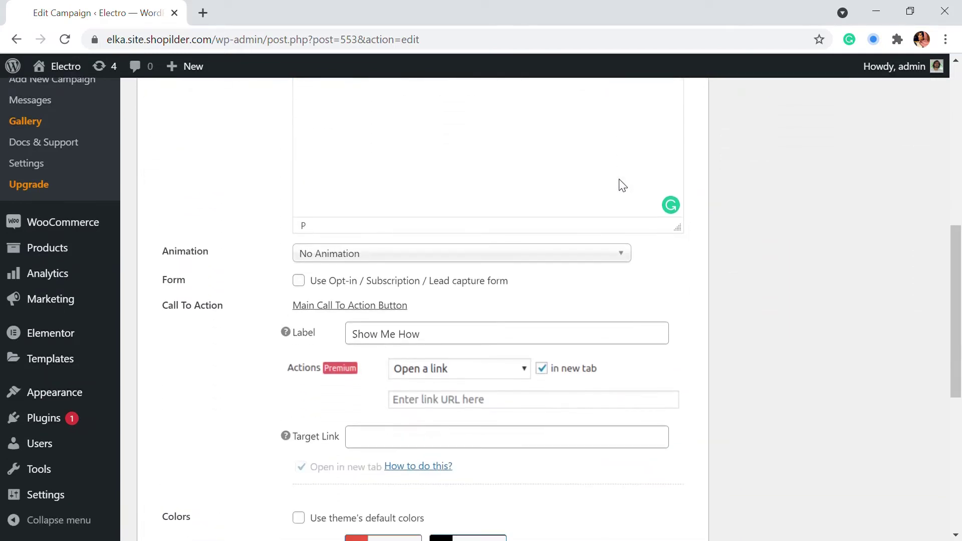
left_click(331, 256)
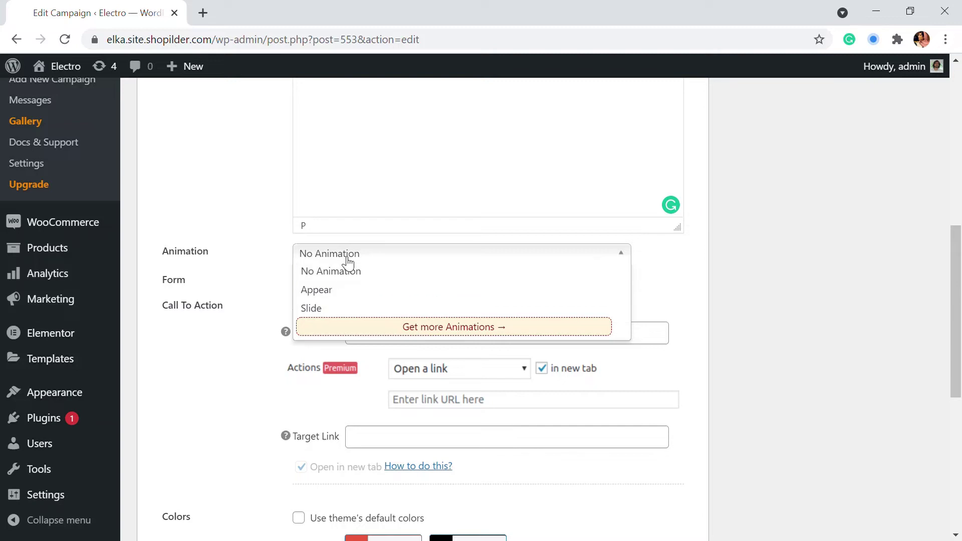
left_click(348, 271)
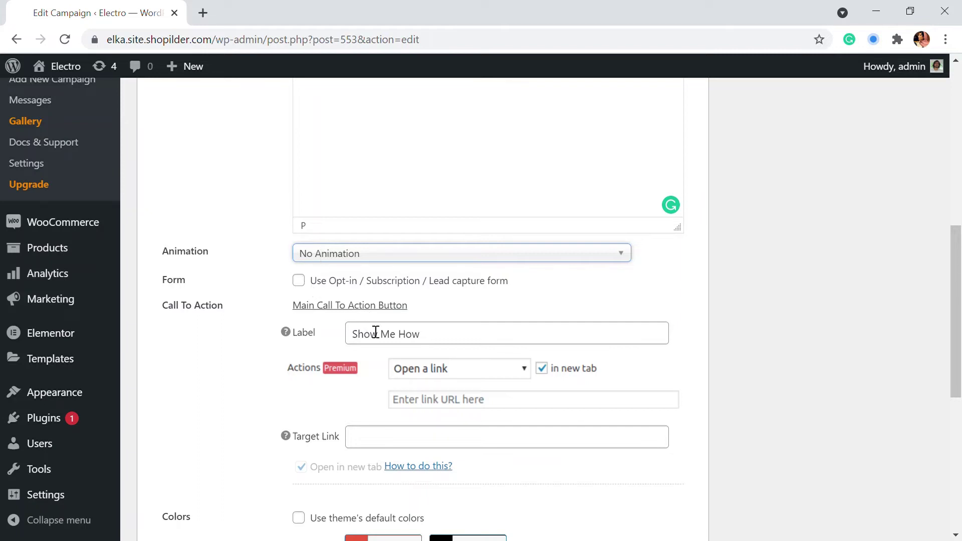
left_click(395, 334)
left_click_drag(447, 334, 276, 349)
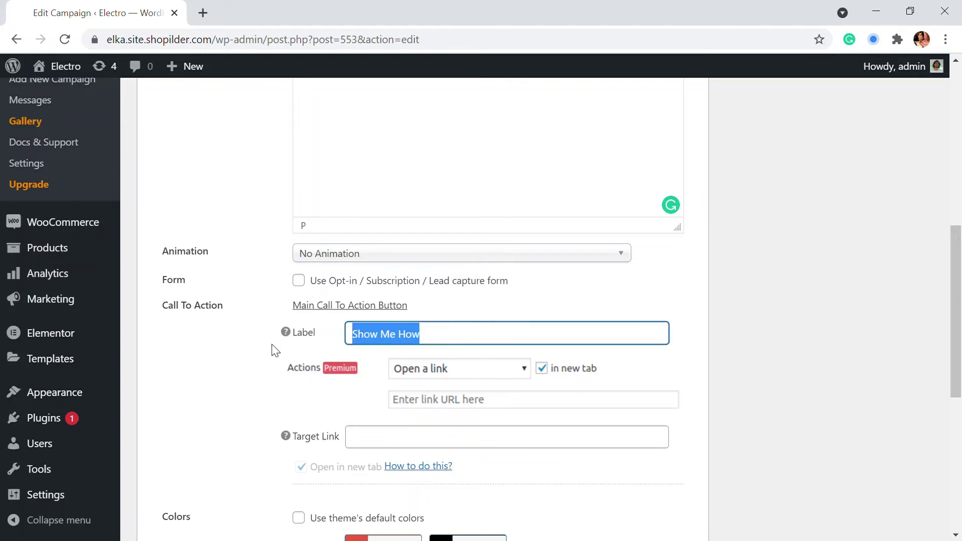
key("BackSpace")
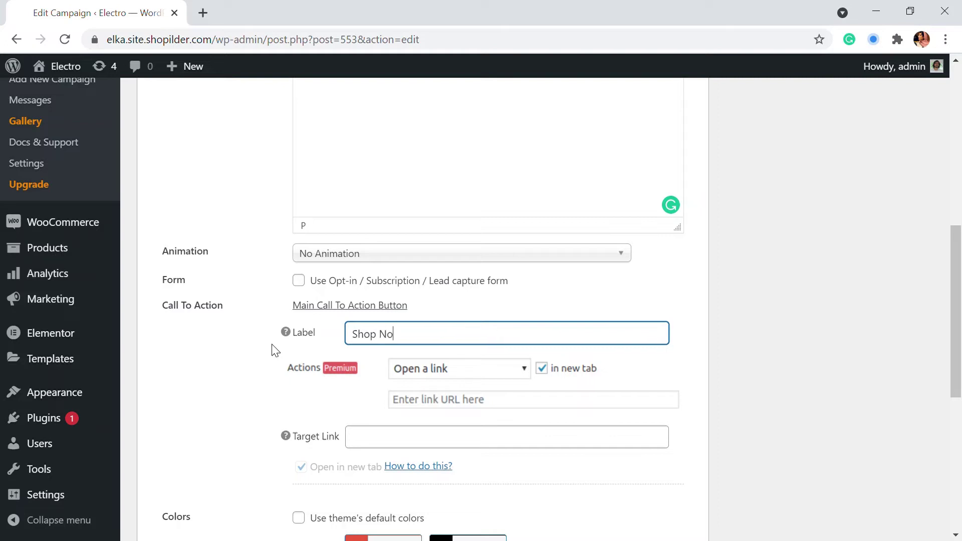
scroll(584, 421, "down", 1)
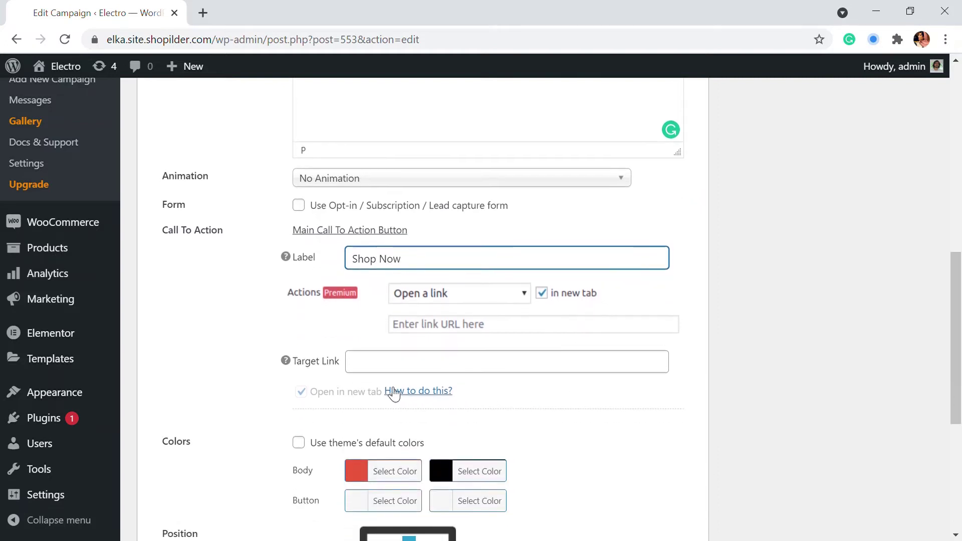
left_click(441, 293)
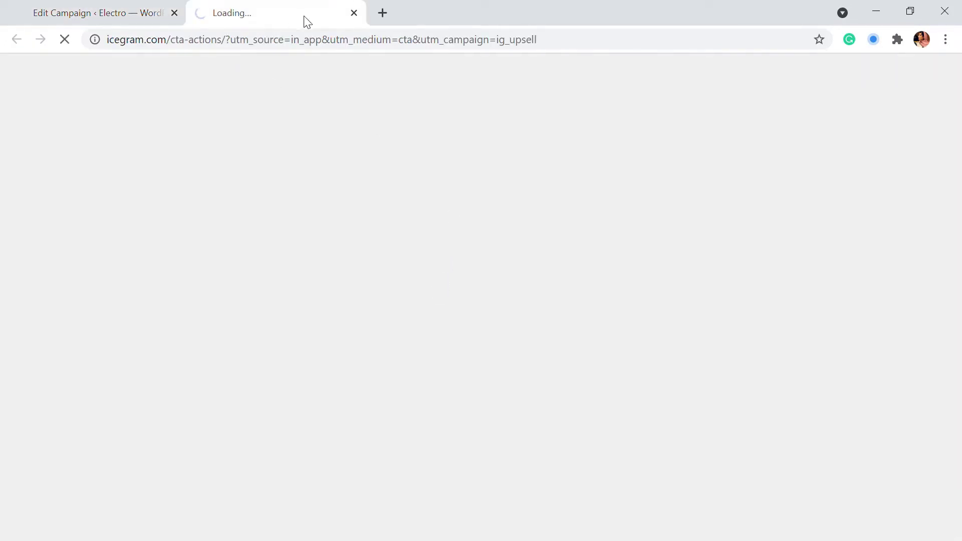
left_click(353, 14)
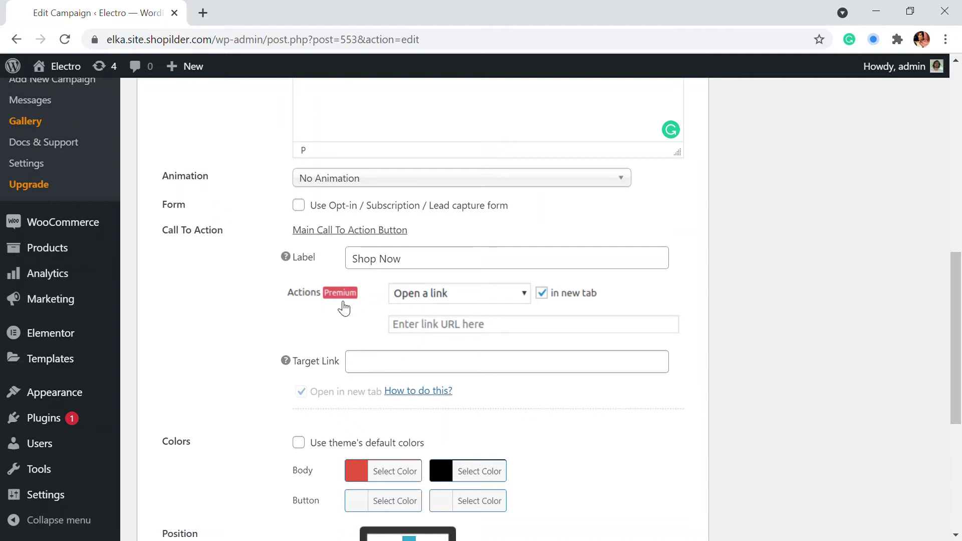
left_click(377, 370)
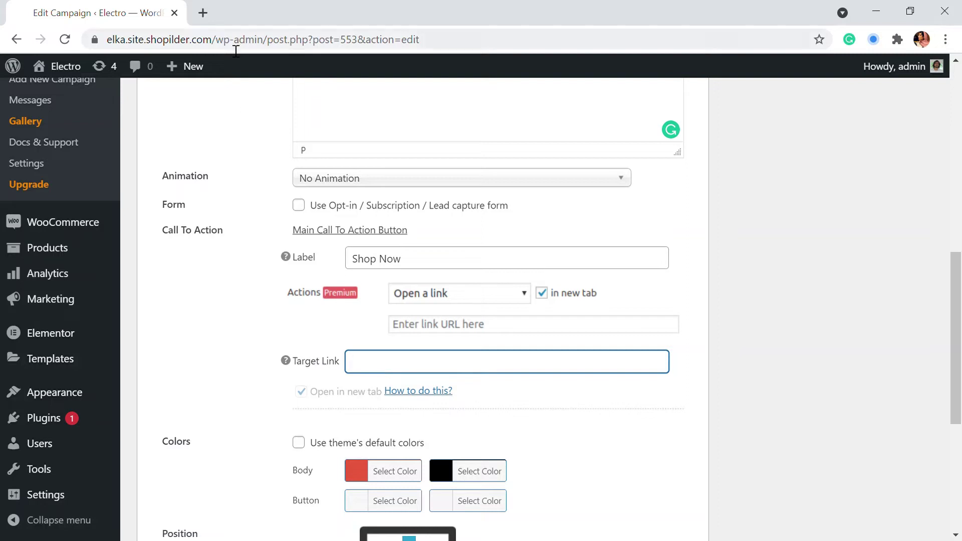
left_click_drag(227, 49, 89, 50)
key("ctrl+c")
left_click(377, 369)
key("ctrl+v")
type("sh")
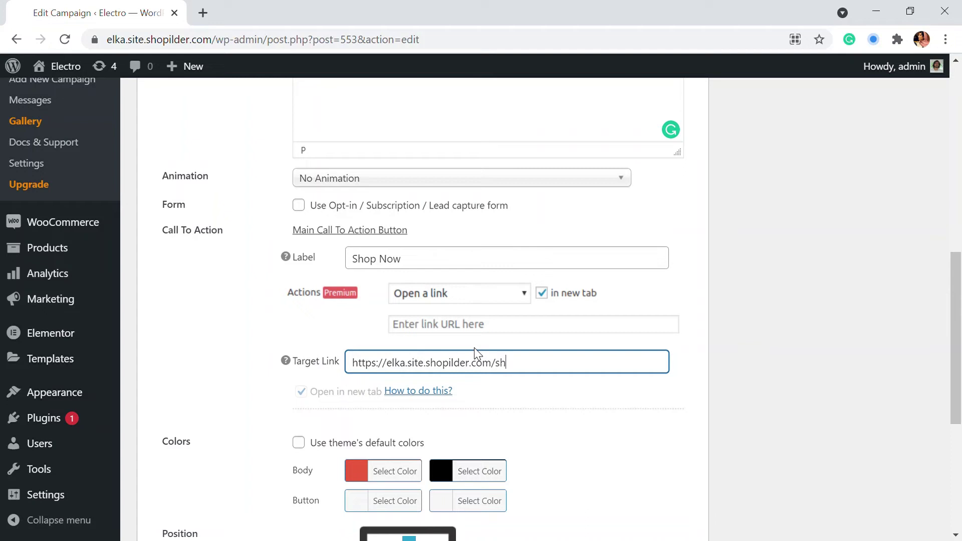
type("op")
- Apply the theme's default colors to the action bar message
scroll(422, 271, "down", 3)
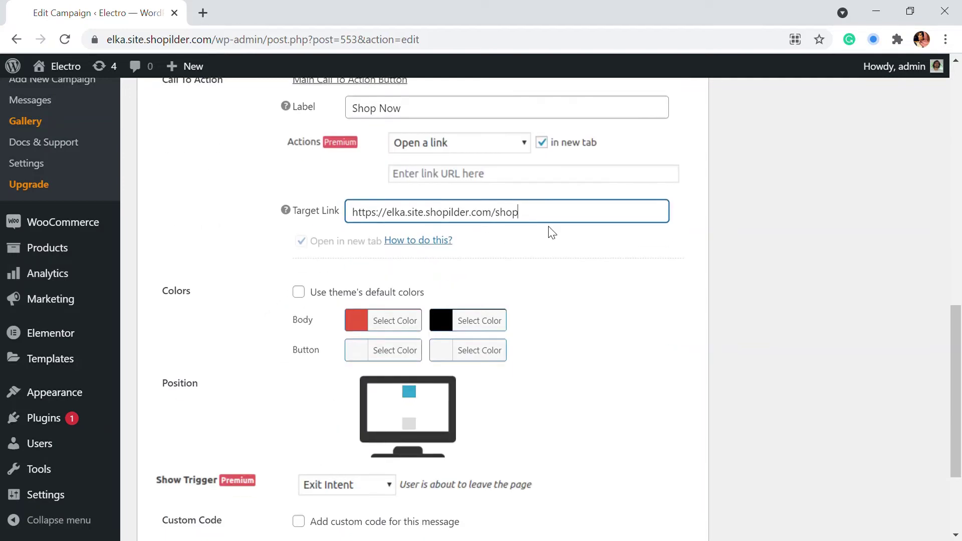
scroll(538, 230, "down", 2)
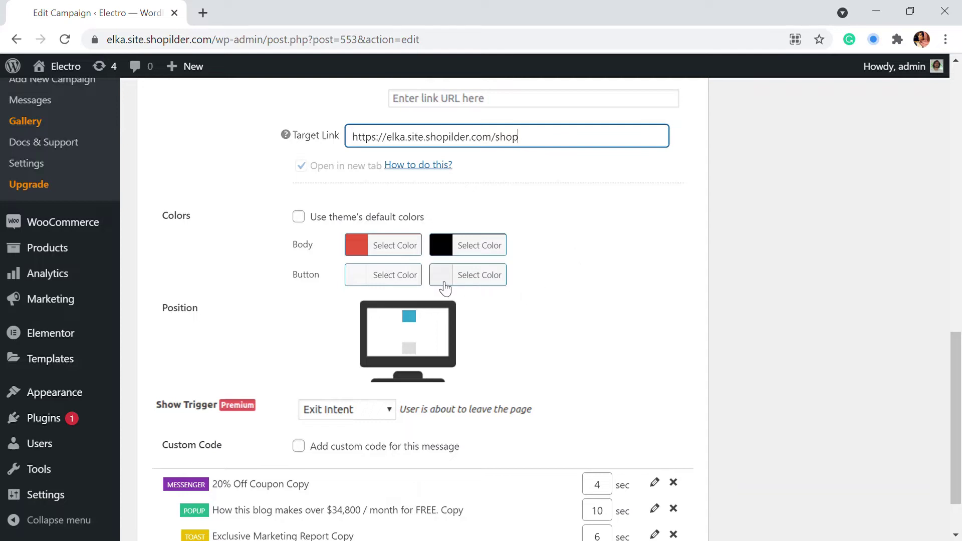
left_click(299, 218)
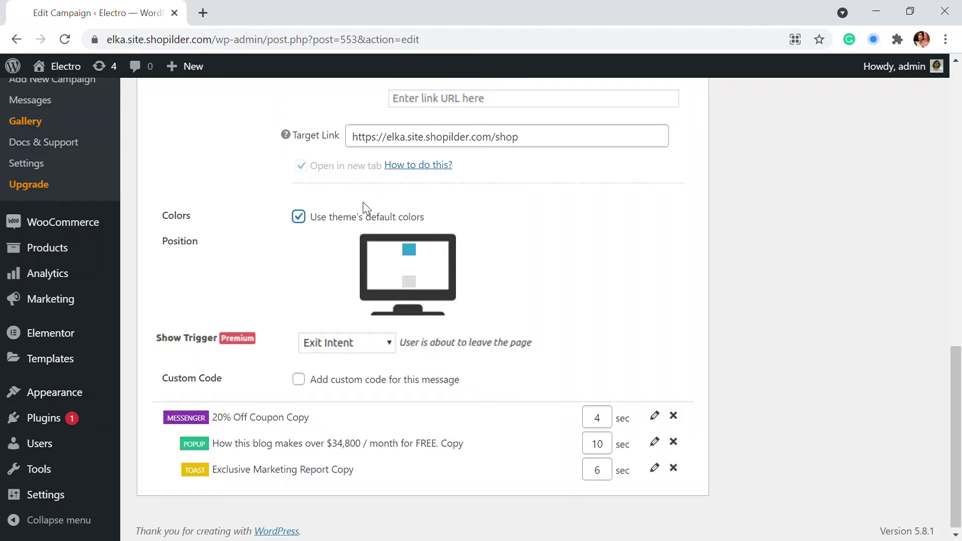
scroll(381, 281, "down", 1)
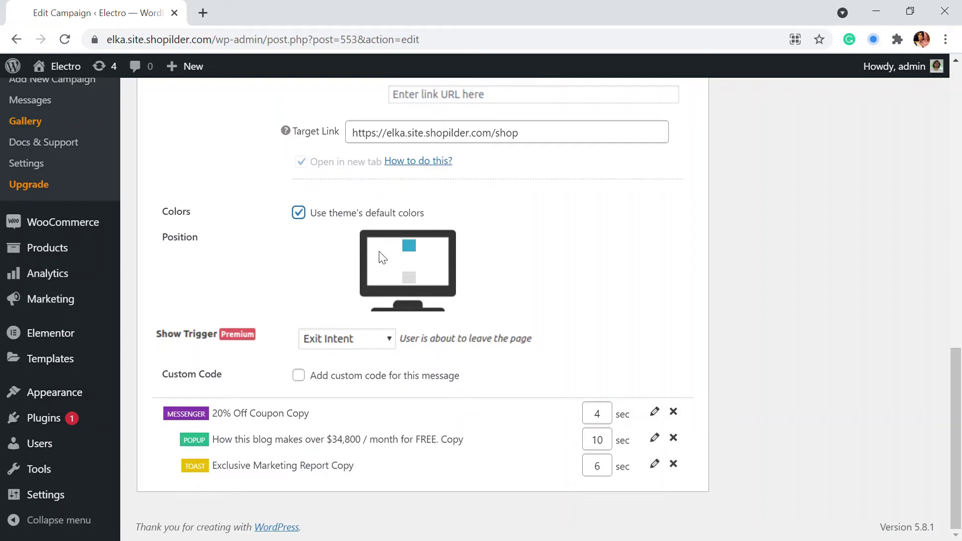
left_click(303, 376)
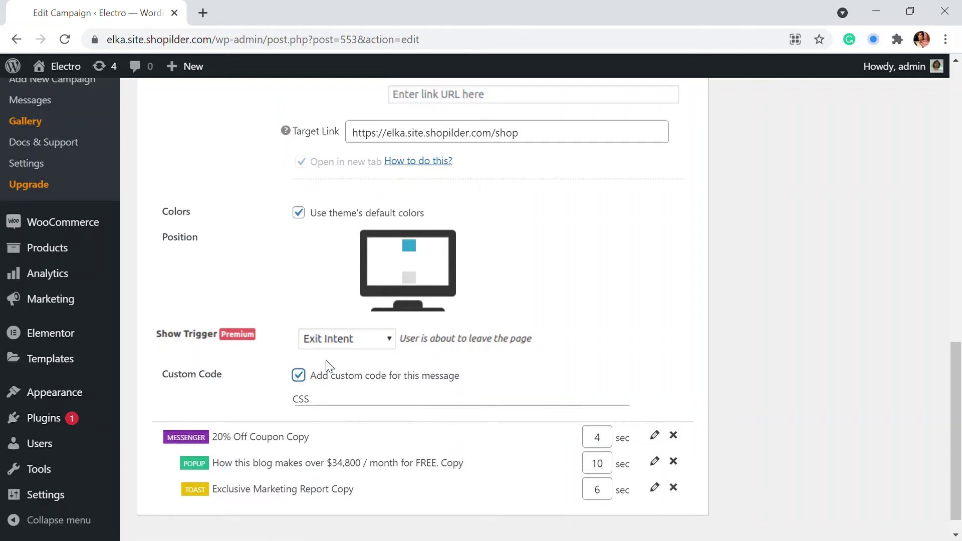
scroll(351, 361, "down", 3)
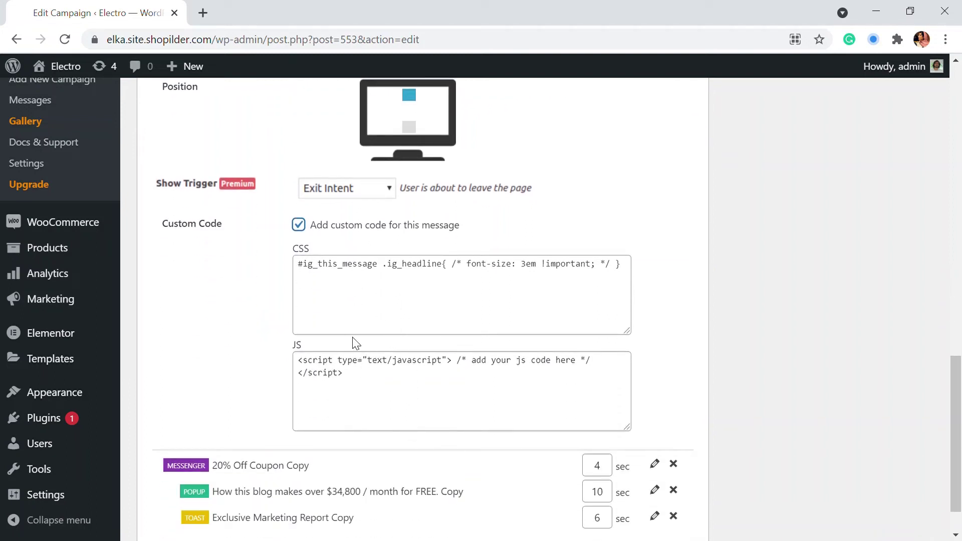
left_click(310, 224)
- Extend the campaign's display rules so it also shows on the selected page Shop
scroll(396, 260, "up", 15)
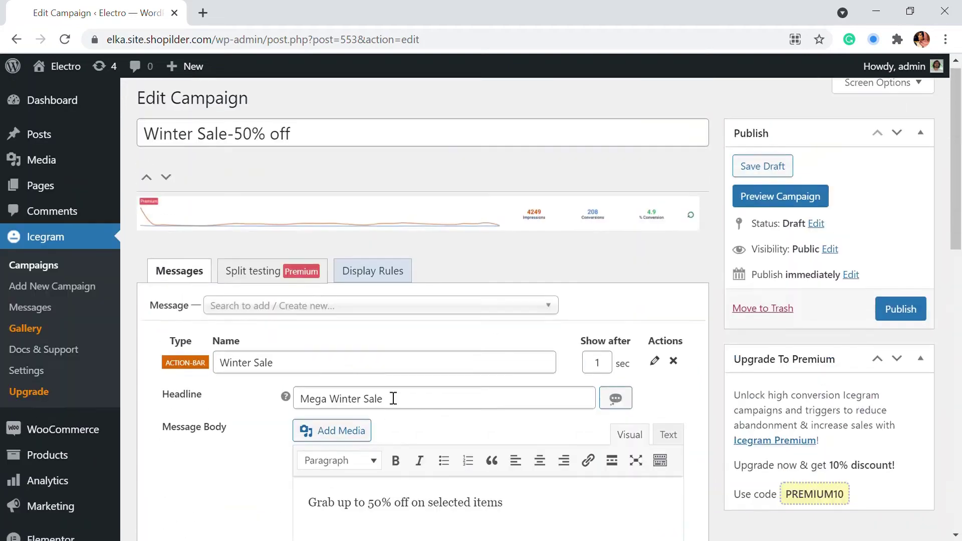
left_click(363, 288)
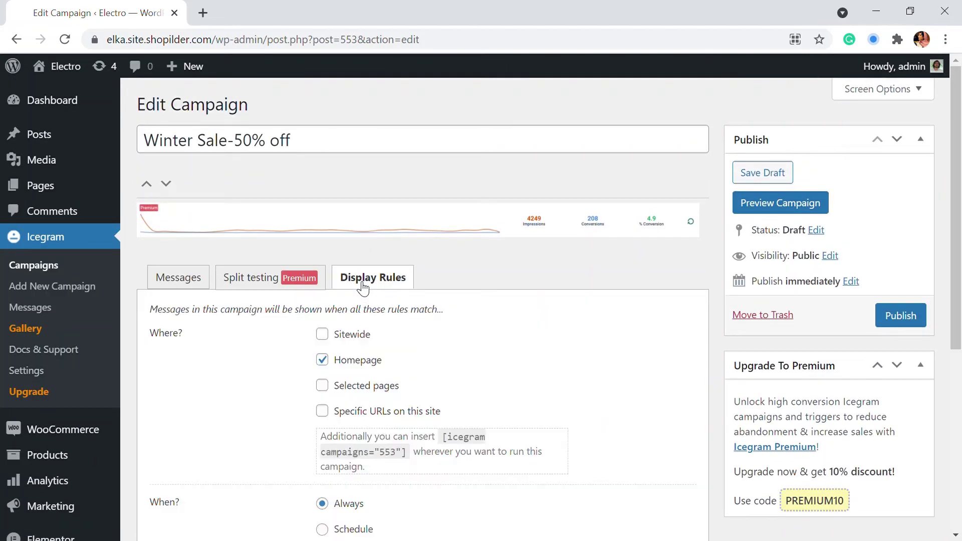
scroll(363, 285, "down", 2)
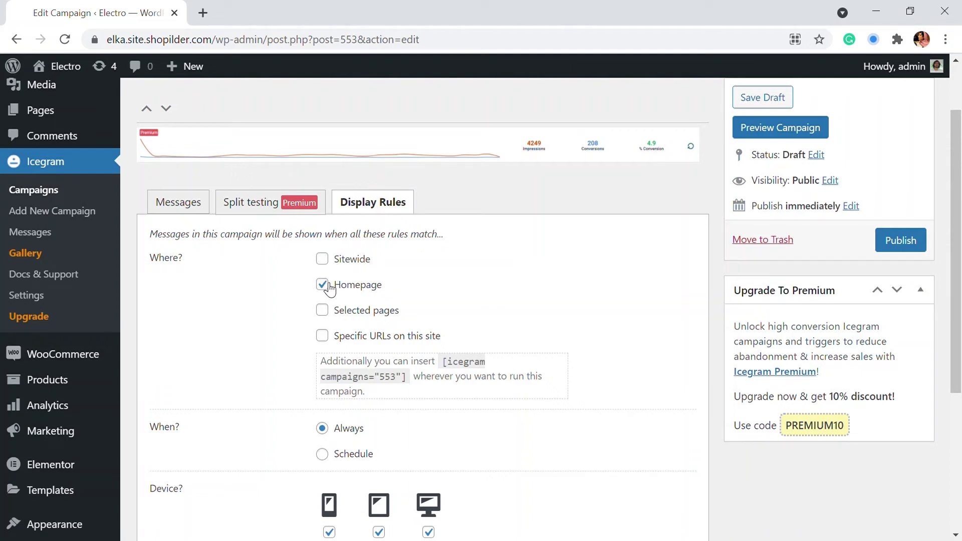
scroll(330, 290, "down", 2)
left_click(329, 237)
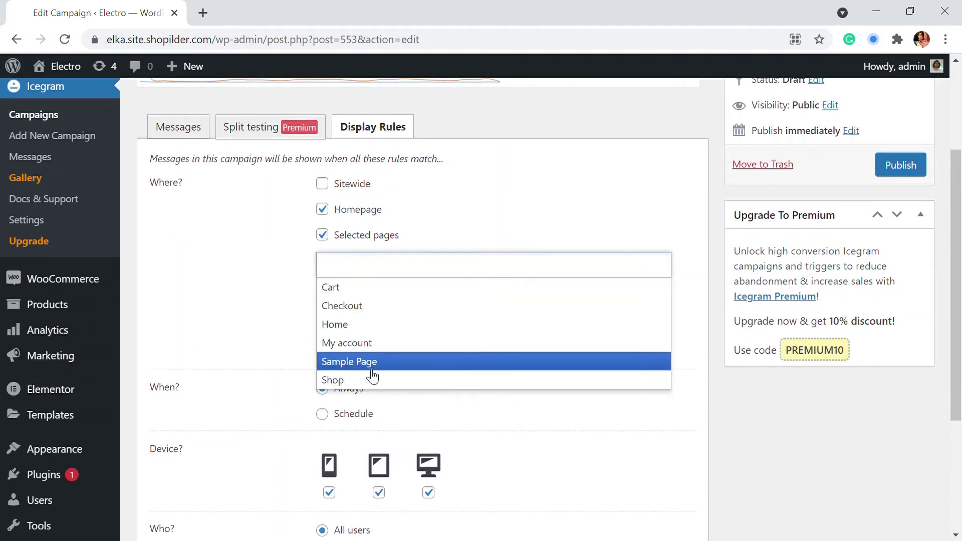
left_click(373, 380)
- Target the campaign at all users and stop it from showing again for the current session once shown
scroll(428, 271, "down", 2)
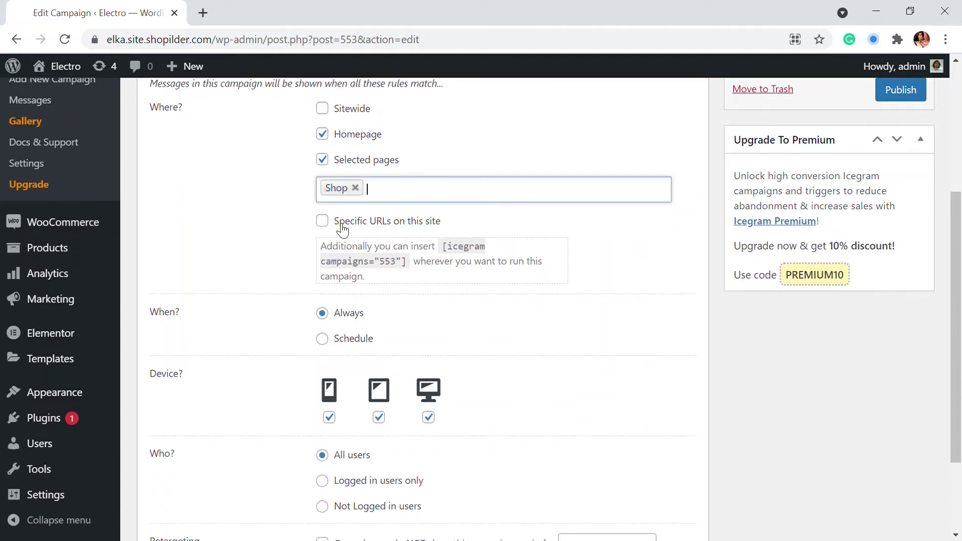
scroll(396, 241, "down", 2)
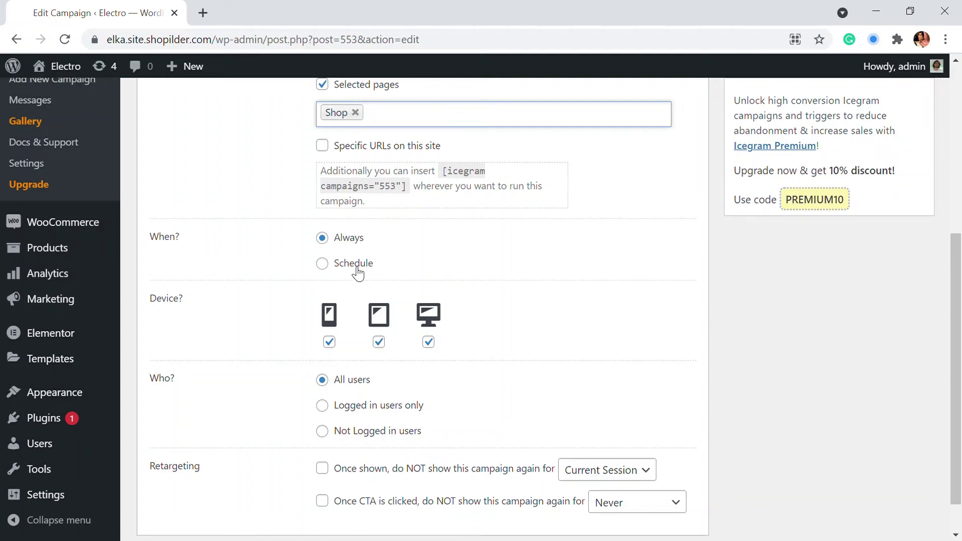
scroll(351, 279, "down", 1)
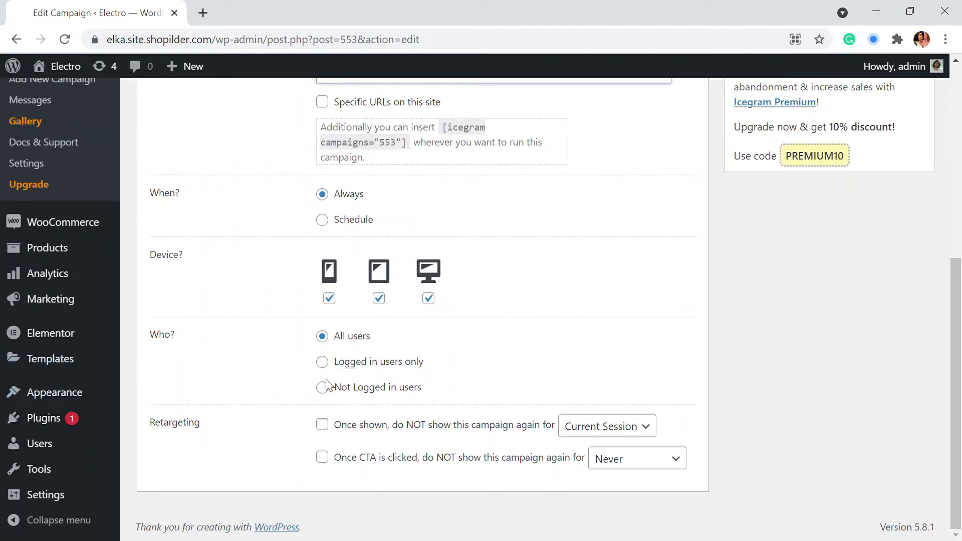
left_click(328, 394)
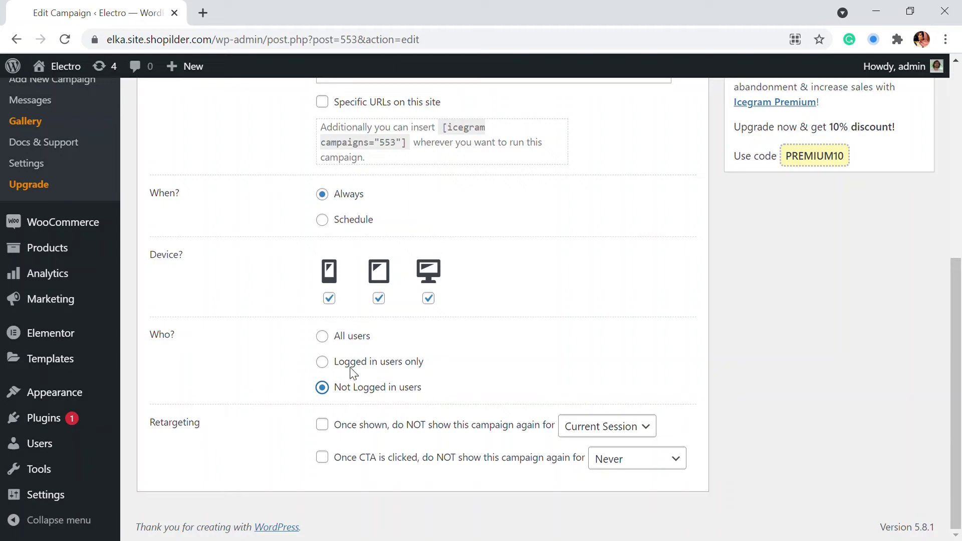
left_click(322, 336)
left_click(323, 427)
left_click(583, 435)
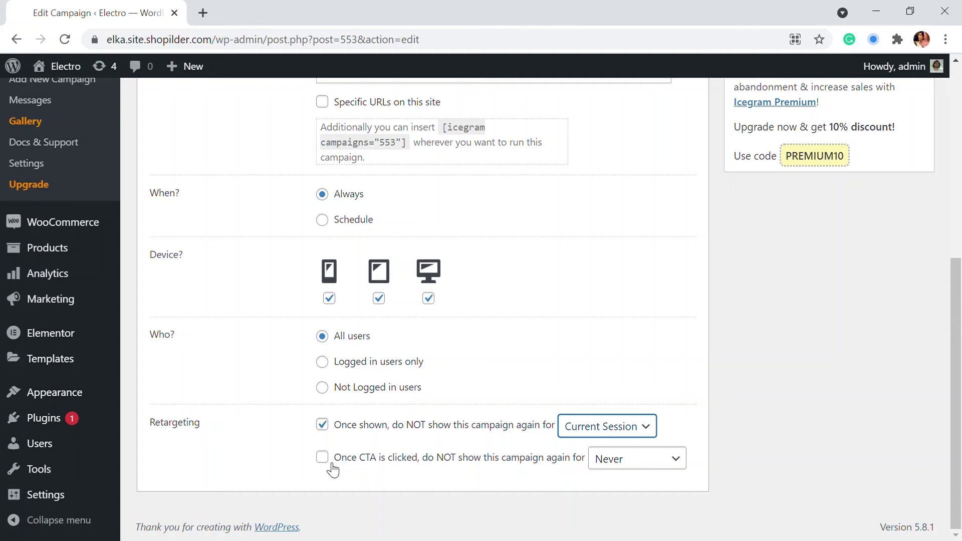
- Save the Winter Sale campaign as a draft and open its preview
scroll(332, 471, "up", 7)
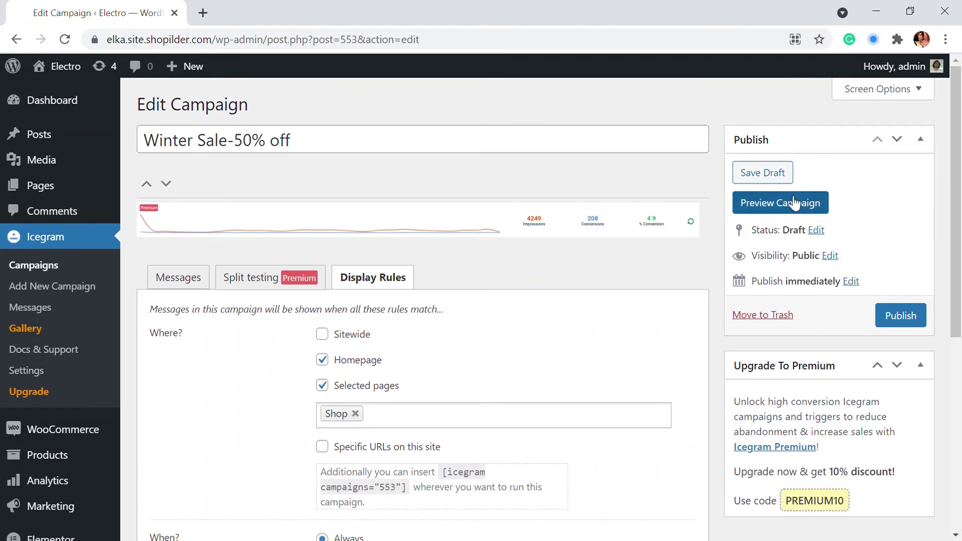
left_click(783, 178)
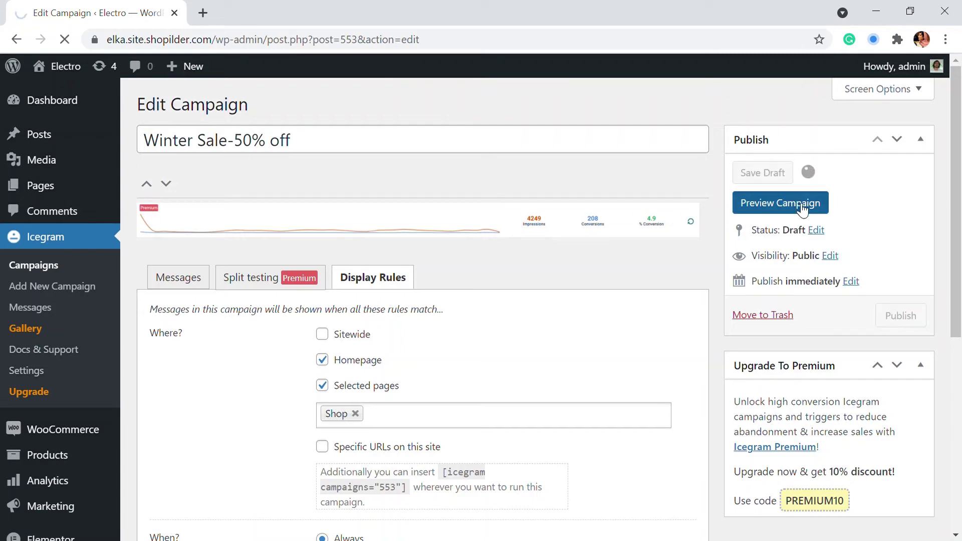
left_click(802, 205)
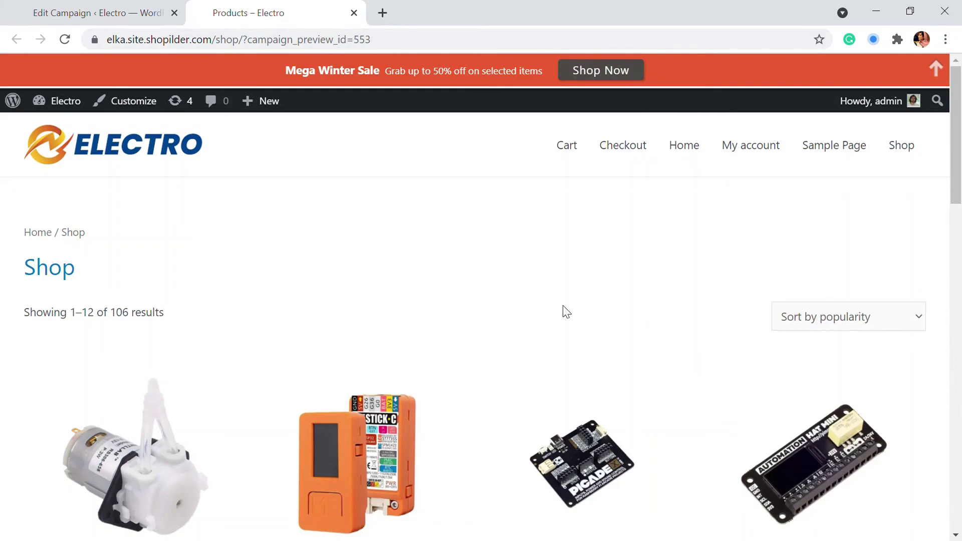
- Check how the action bar behaves while browsing the shop page, and open the store's home page in the preview
scroll(565, 311, "down", 6)
scroll(557, 292, "down", 3)
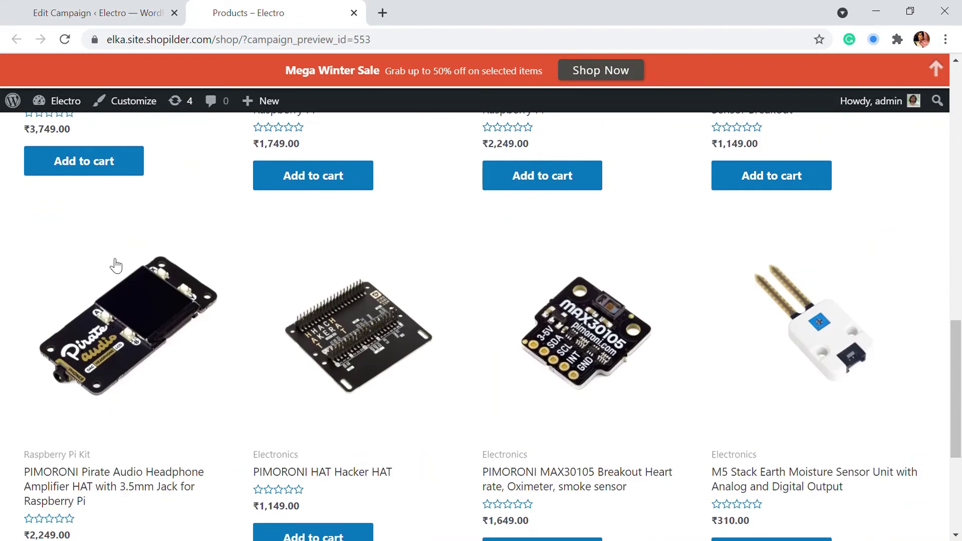
scroll(471, 296, "up", 9)
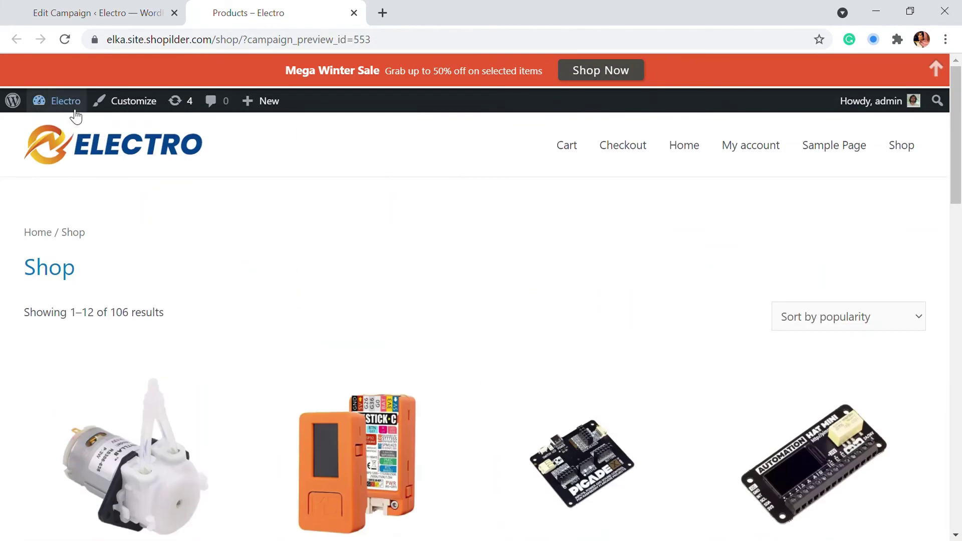
left_click(199, 138)
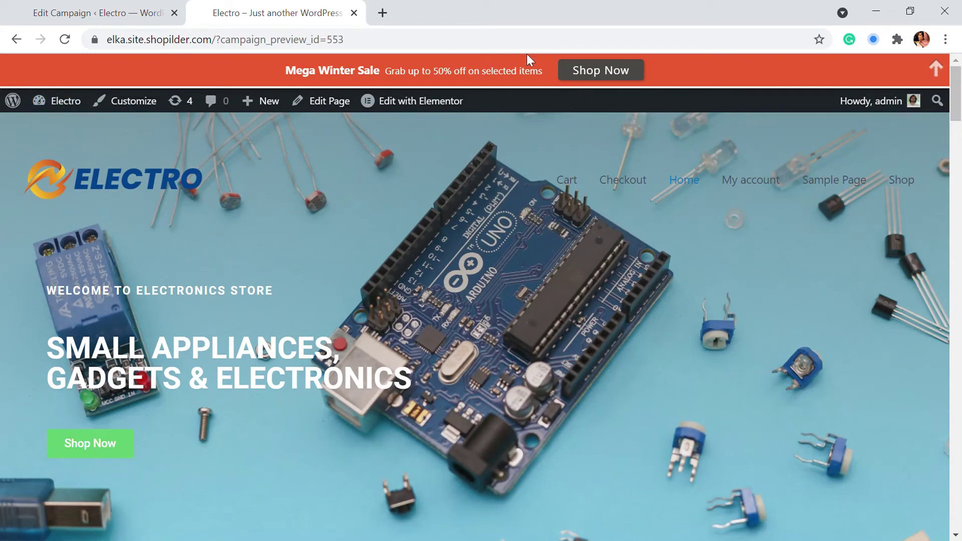
- Update the published Winter Sale campaign and review its action bar on the store's home page
left_click(87, 12)
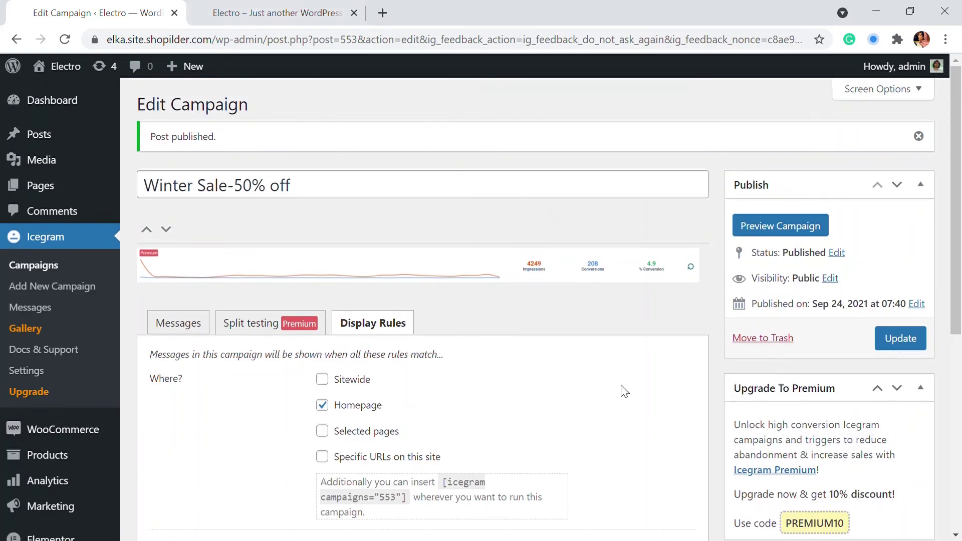
left_click(895, 339)
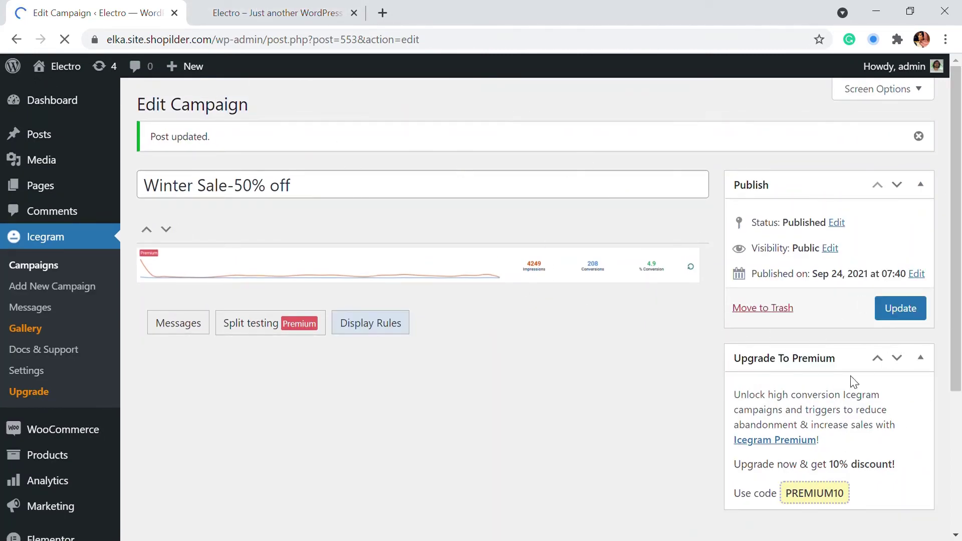
left_click(253, 13)
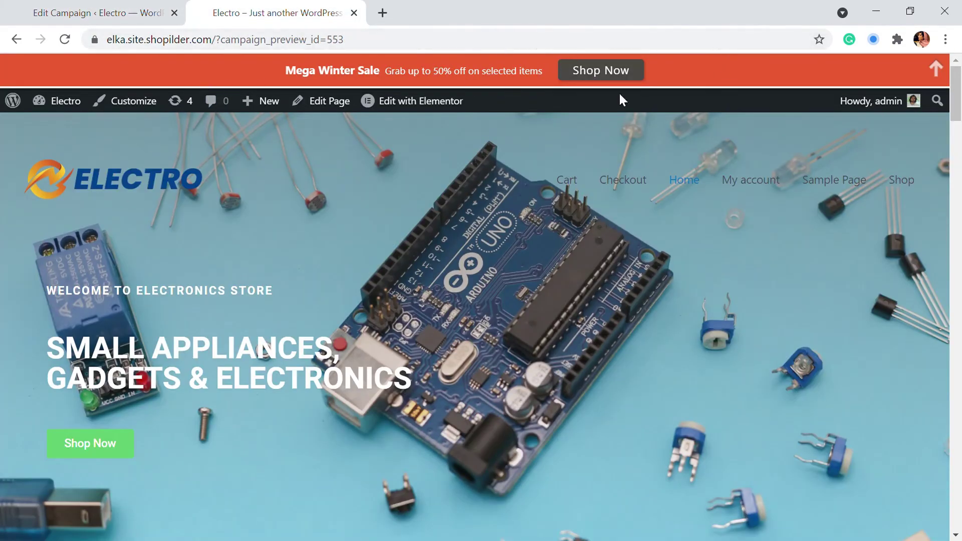
scroll(563, 154, "down", 4)
scroll(577, 161, "up", 4)
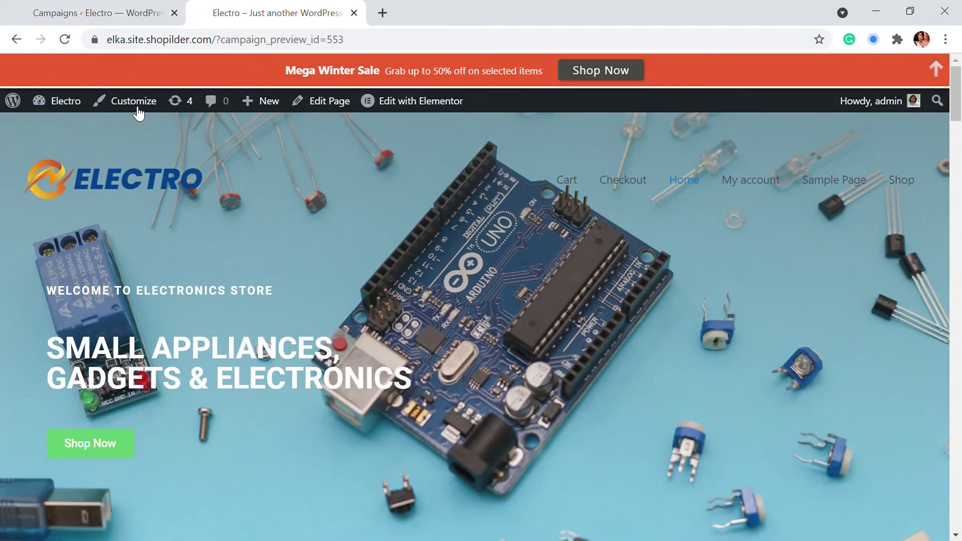
- Create a new campaign from the free Popup template "Give a Black Friday + Cyber Monday deal"
left_click(100, 20)
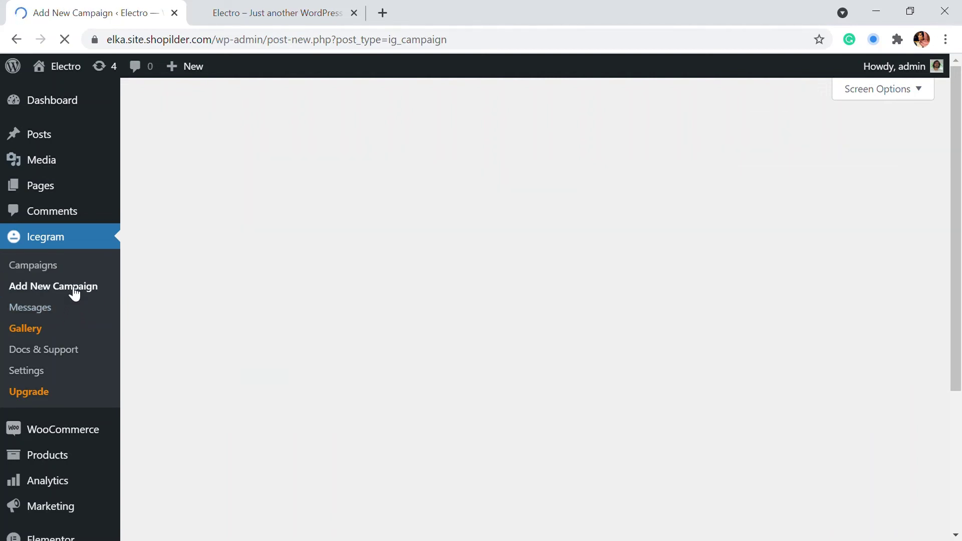
left_click(192, 351)
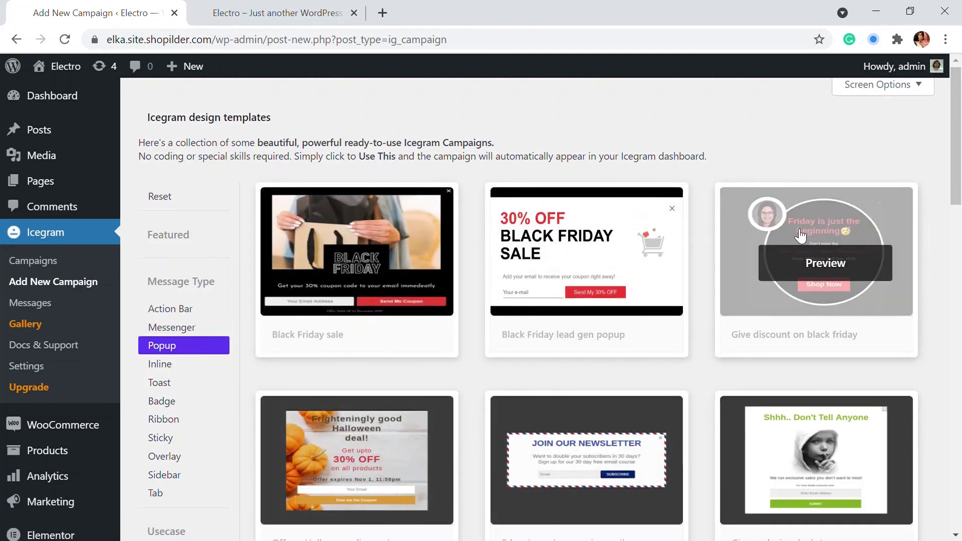
scroll(802, 223, "down", 10)
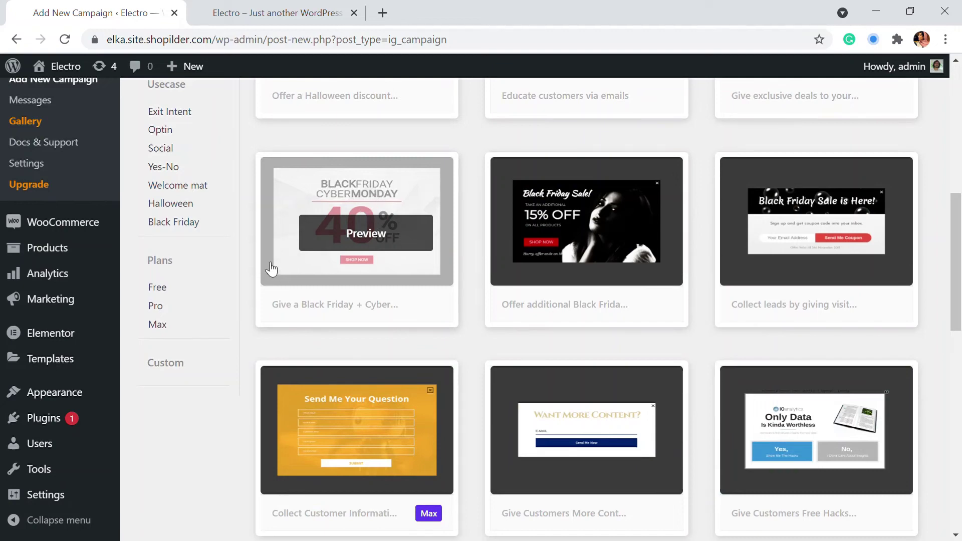
left_click(368, 232)
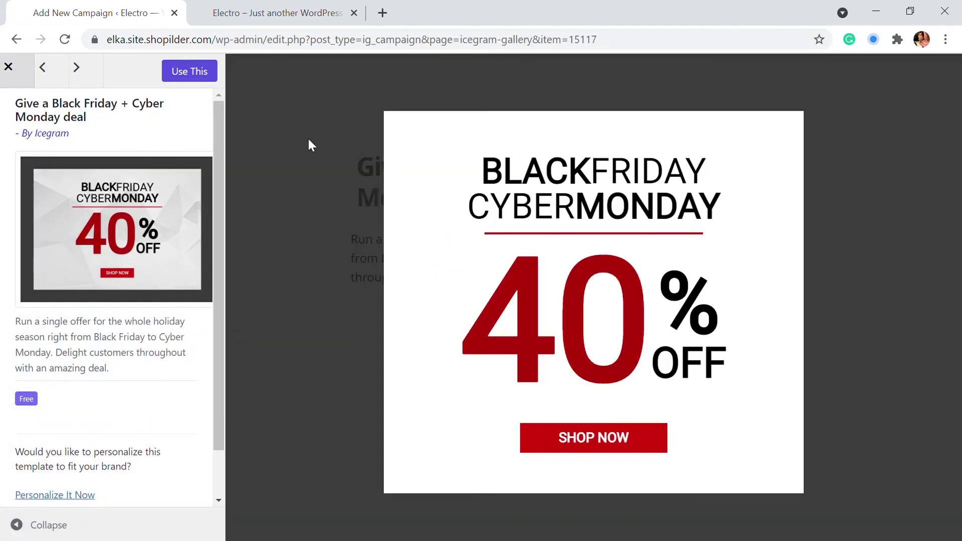
left_click(194, 75)
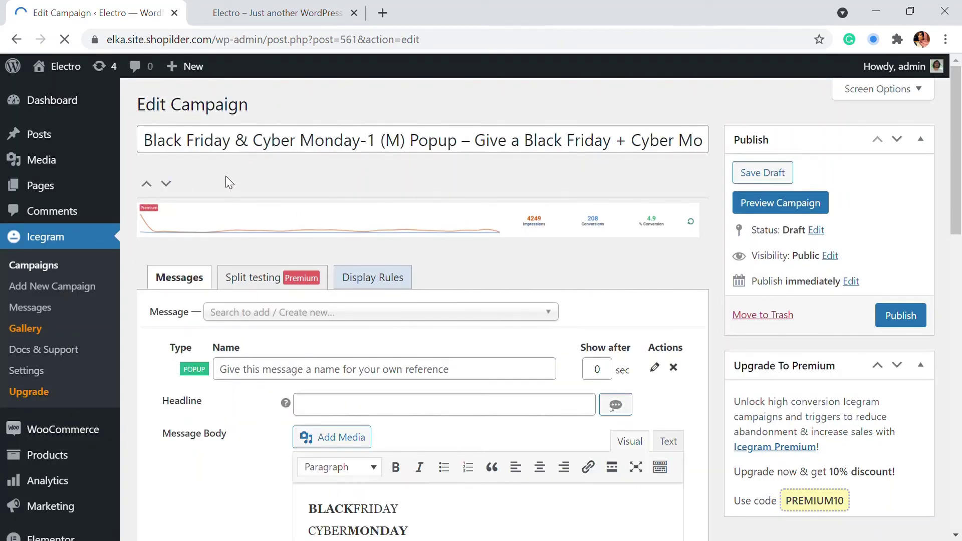
- Replace the BLACKFRIDAY line of the popup's message body with "WINTER SALE"
scroll(326, 240, "down", 1)
scroll(350, 246, "up", 1)
scroll(351, 248, "down", 3)
scroll(354, 249, "up", 1)
scroll(398, 258, "down", 1)
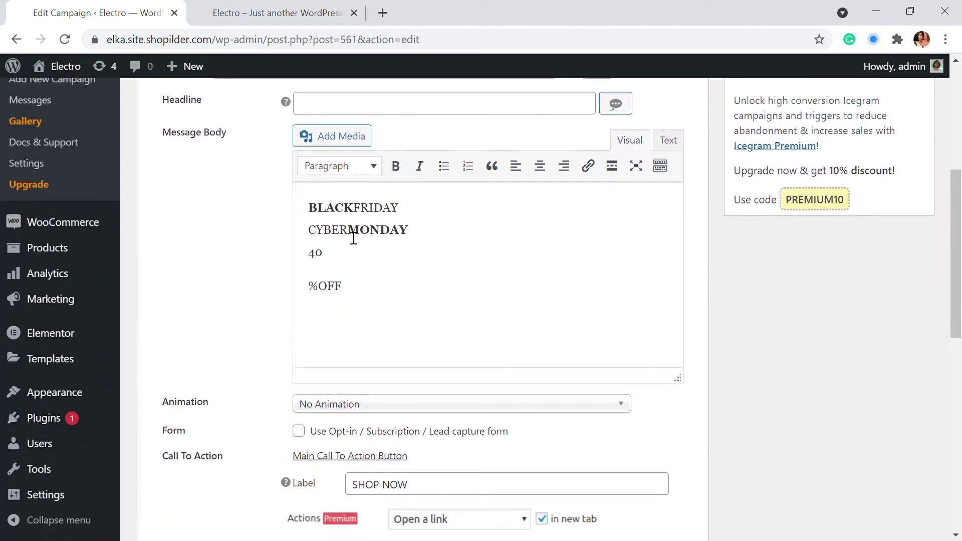
left_click_drag(415, 218, 307, 208)
key("BackSpace")
type("WIN")
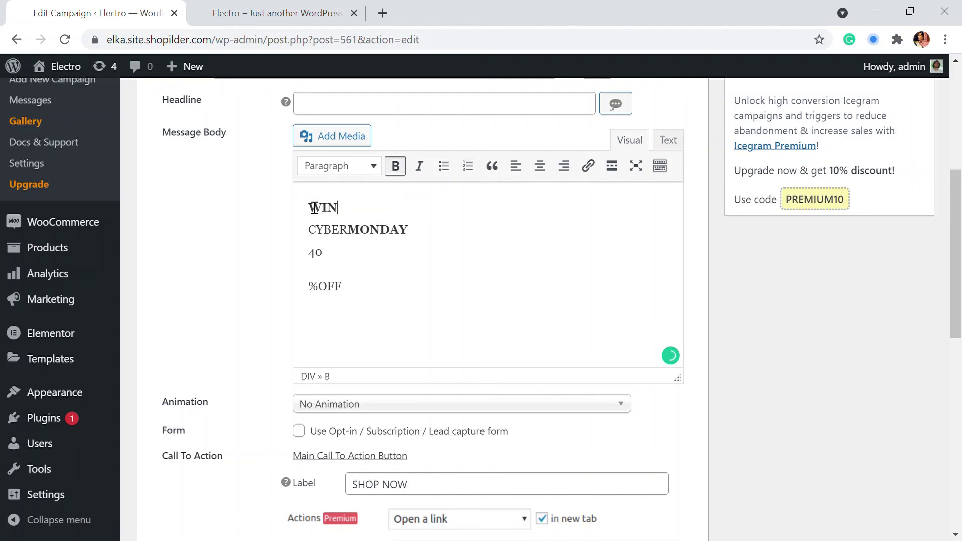
type("TER")
- Replace the CYBERMONDAY line of the popup's message body with "GRAB YOUR FAVOURITES"
left_click(413, 231)
key("BackSpace")
key("BackSpace")
key("BackSpace")
key("BackSpace")
key("BackSpace")
key("BackSpace")
key("BackSpace")
key("BackSpace")
key("BackSpace")
key("BackSpace")
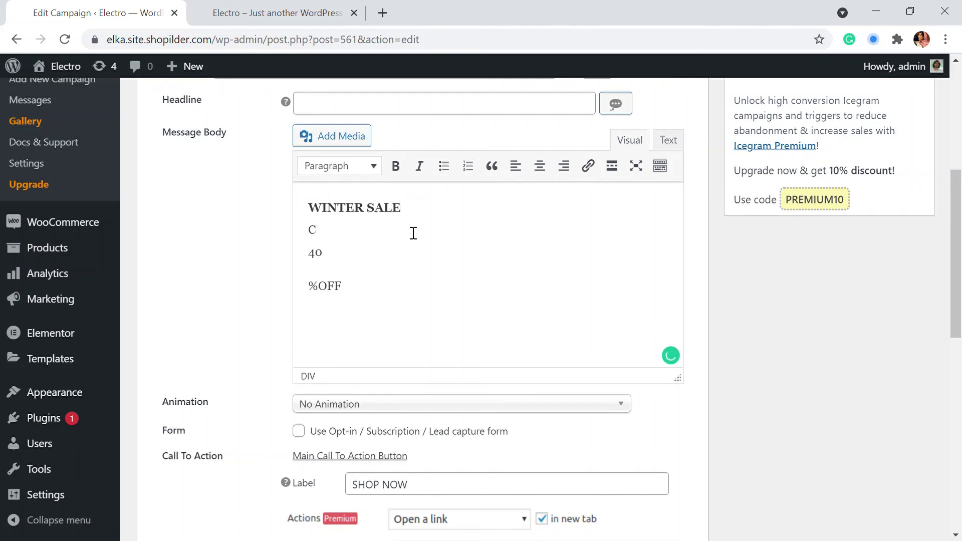
key("BackSpace")
type("GRAB YOUR FAVO")
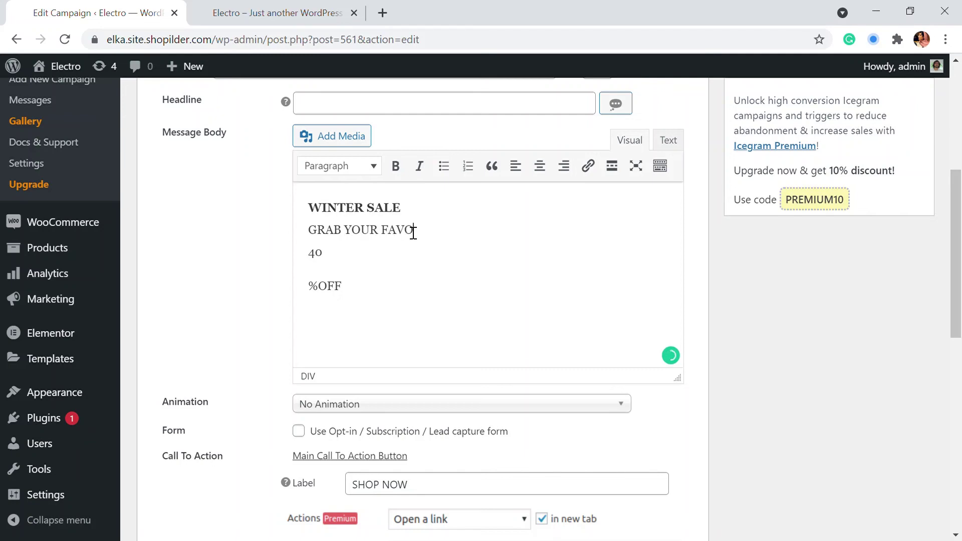
type("URITES")
- Change the discount figure in the popup's message body to 50
left_click(338, 268)
type("5")
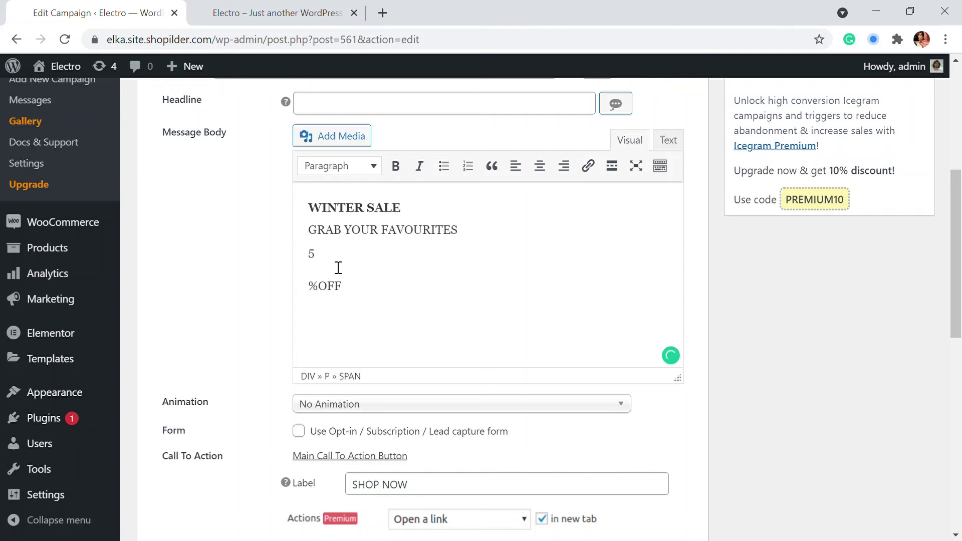
type("0")
left_click(349, 317)
- Preview the popup campaign on the store's home page and return to the campaign editor
scroll(376, 382, "up", 3)
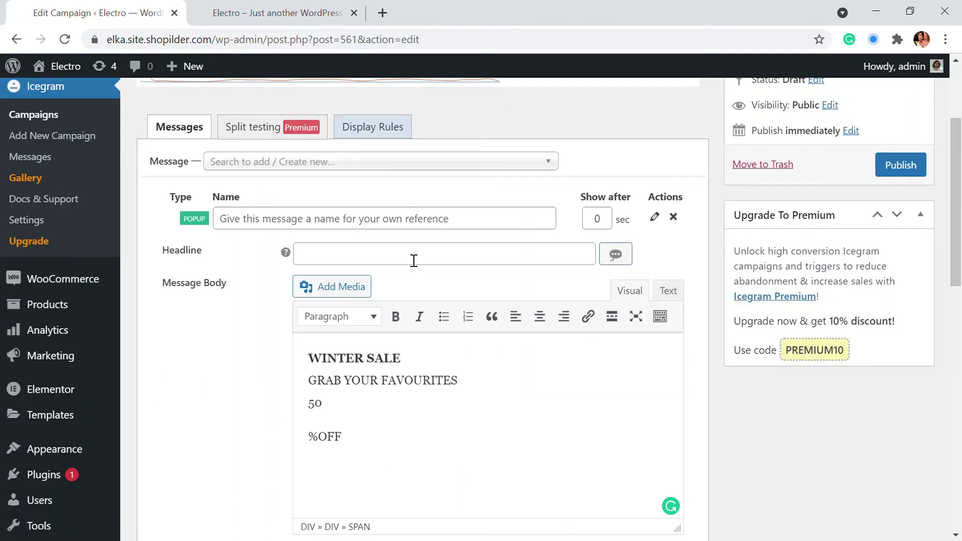
scroll(343, 393, "down", 3)
scroll(424, 324, "up", 6)
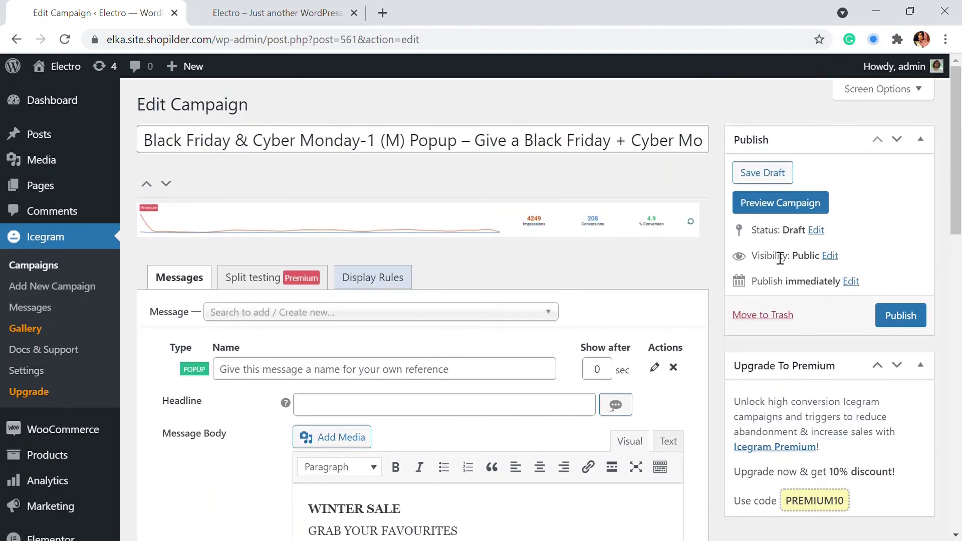
left_click(797, 208)
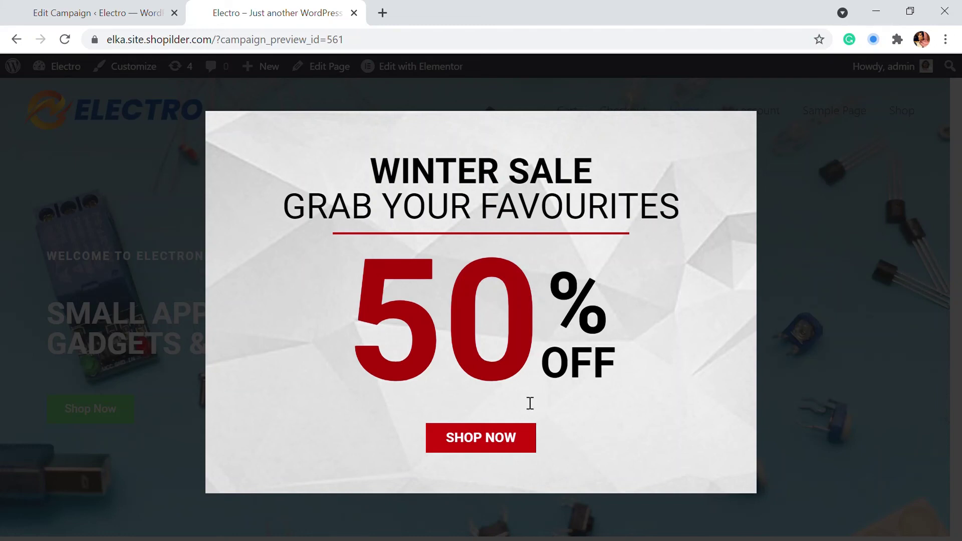
left_click(148, 11)
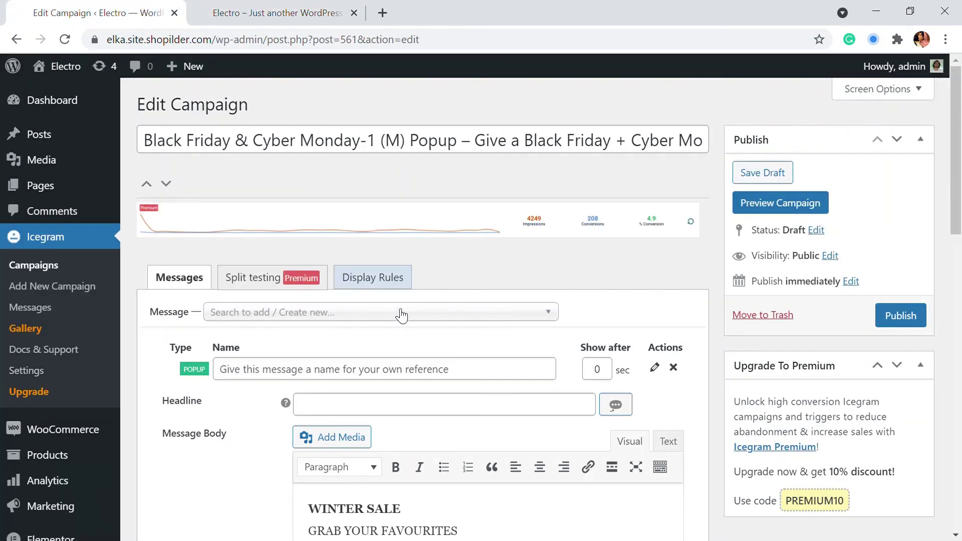
- Set the background color of the popup's call-to-action button to light green (#bdfcbe)
scroll(399, 314, "down", 5)
scroll(420, 305, "down", 3)
scroll(420, 306, "up", 3)
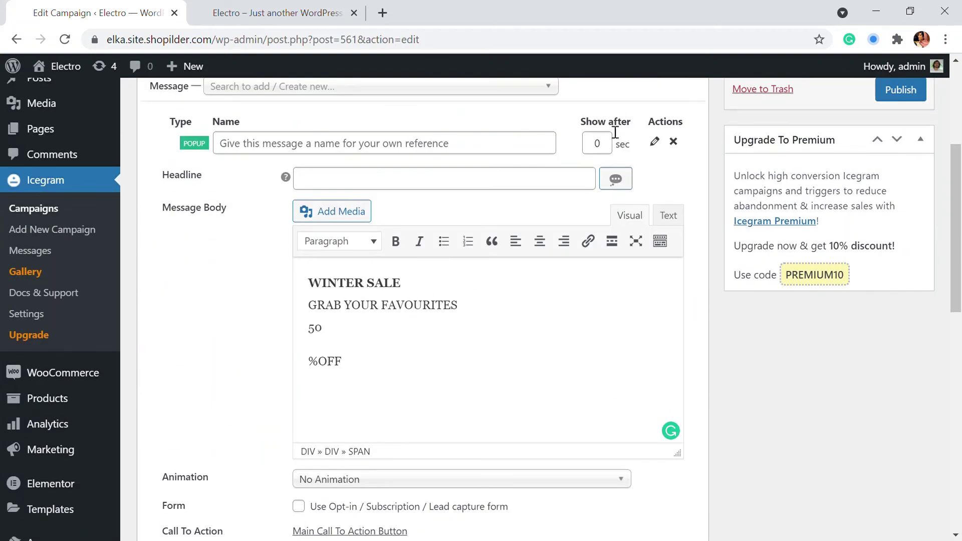
scroll(599, 163, "down", 10)
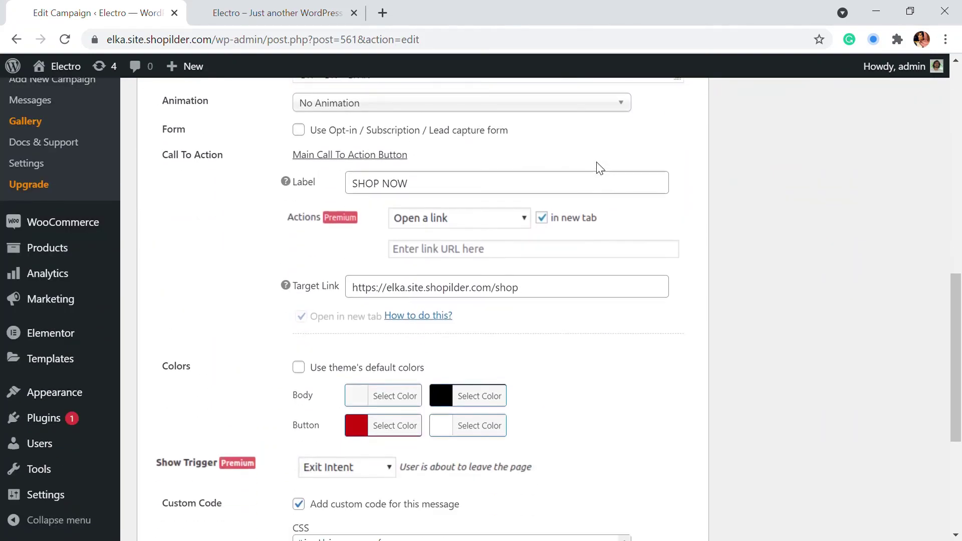
scroll(524, 230, "down", 1)
scroll(530, 236, "up", 3)
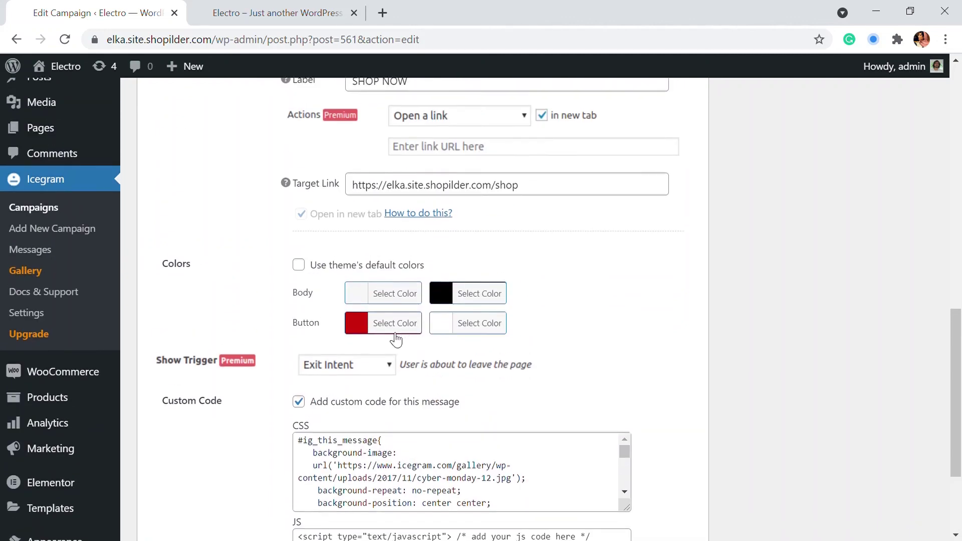
left_click(366, 336)
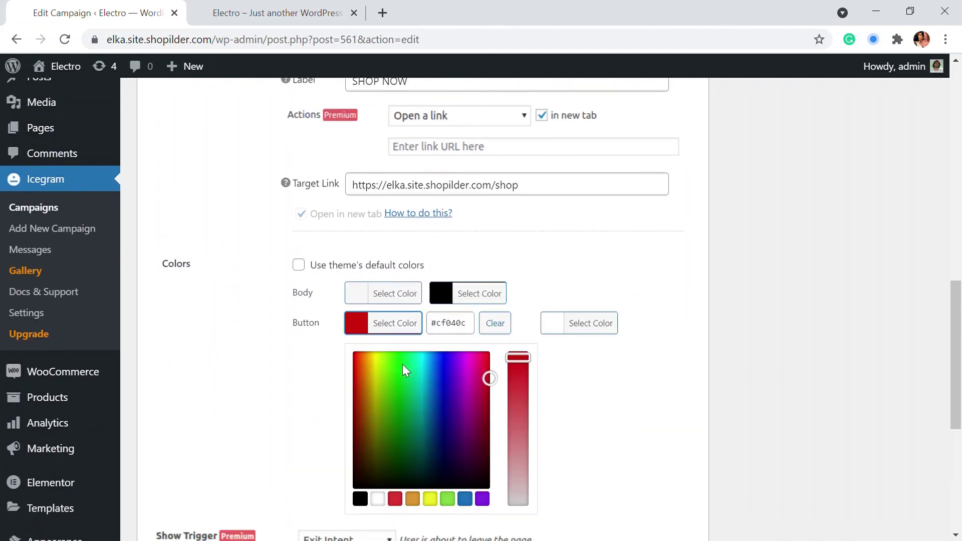
left_click_drag(429, 369, 402, 354)
left_click_drag(510, 386, 517, 466)
- Review the popup's message settings, check the campaign's display rules and publish the campaign
scroll(617, 354, "down", 6)
scroll(619, 347, "up", 18)
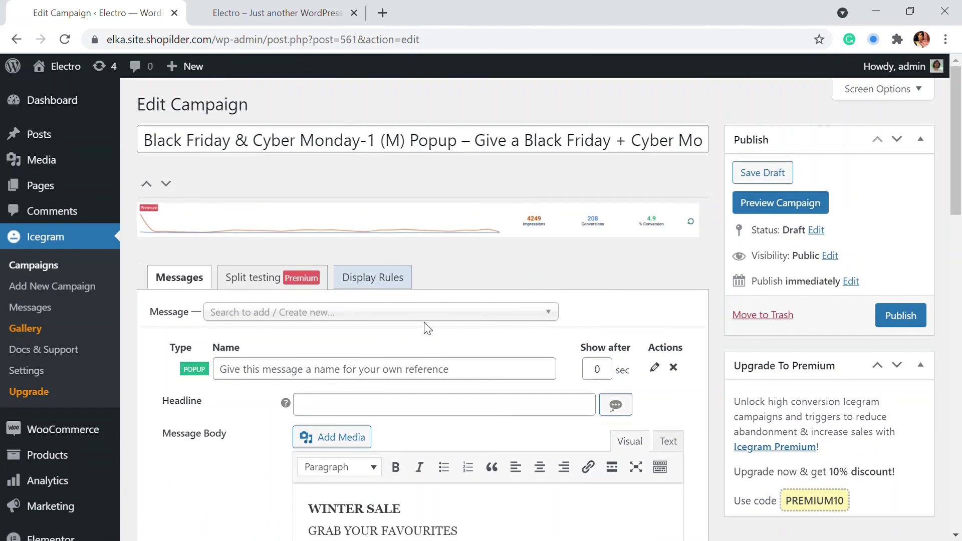
scroll(367, 296, "down", 3)
scroll(396, 293, "down", 9)
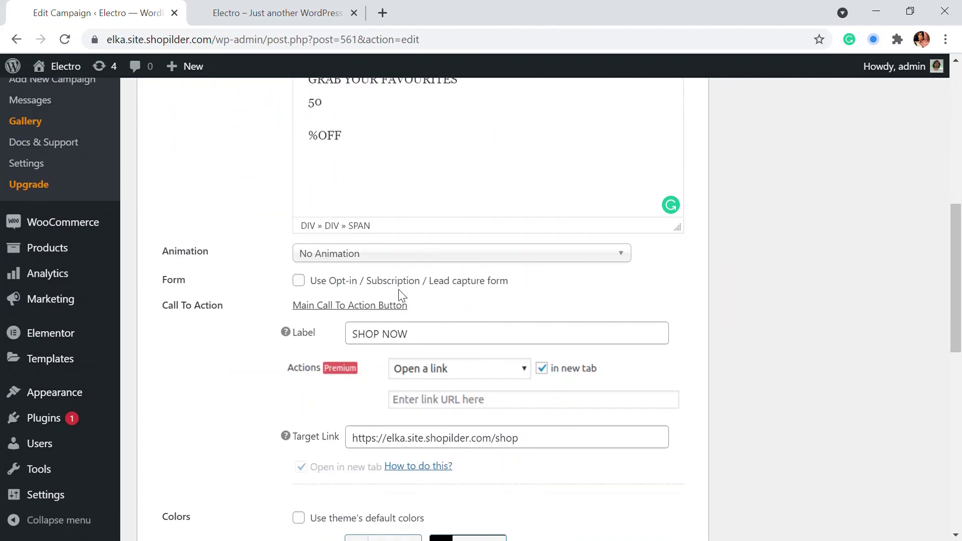
scroll(403, 304, "down", 8)
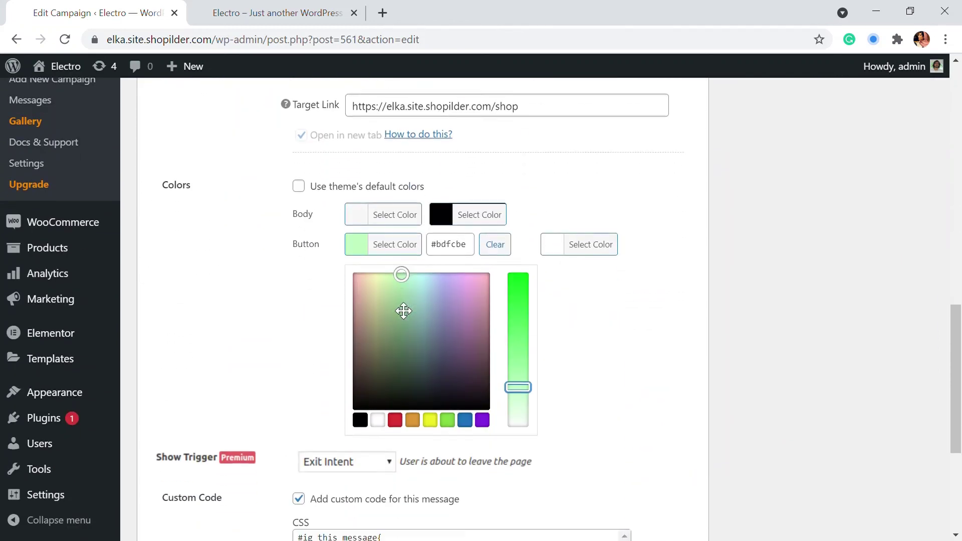
scroll(446, 319, "up", 18)
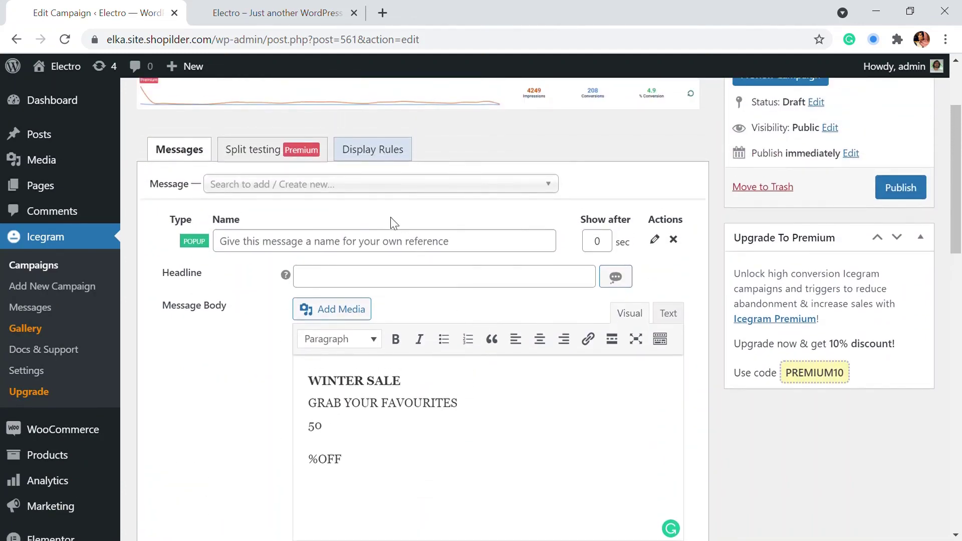
left_click(406, 149)
left_click(919, 325)
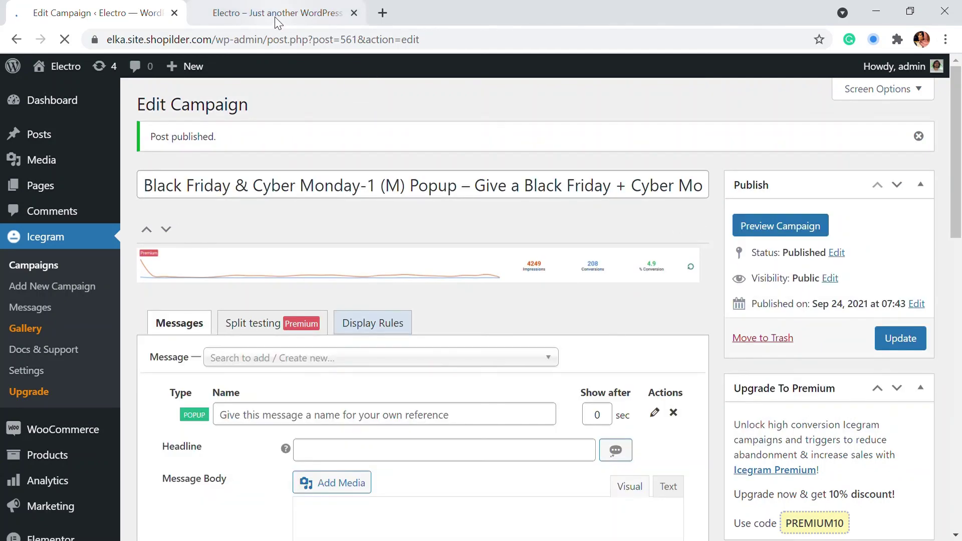
- Open the live store site in a new browser tab, check the published popup and close it
mouse_move(71, 75)
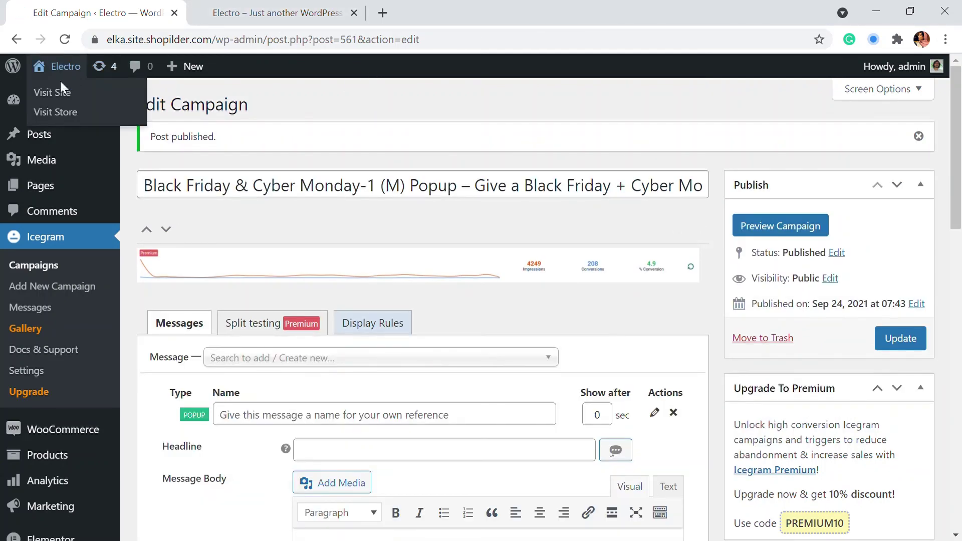
middle_click(64, 95)
left_click(458, 9)
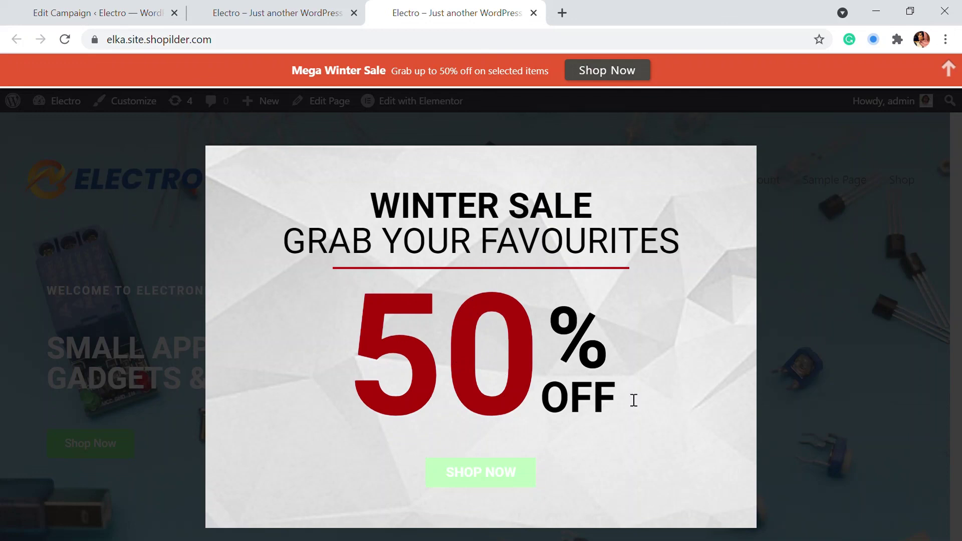
left_click(760, 140)
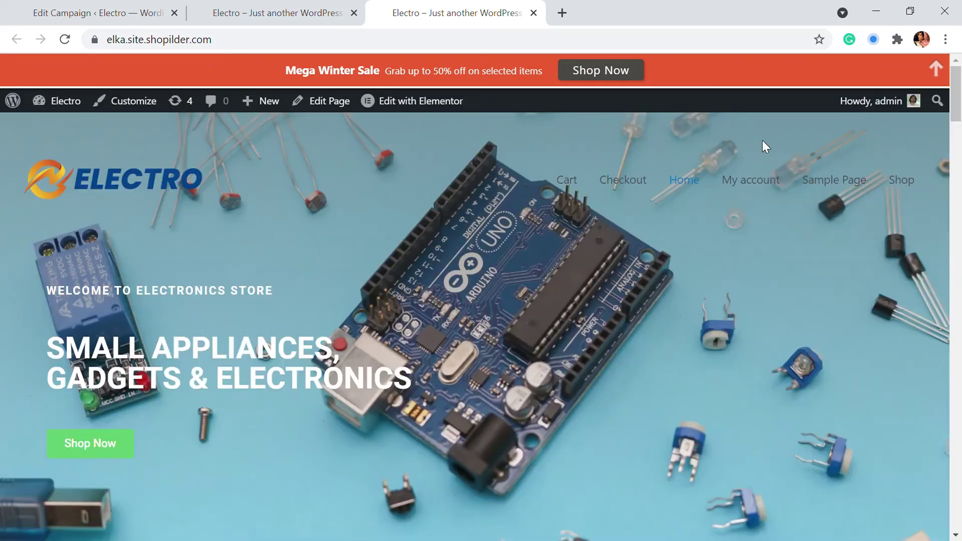